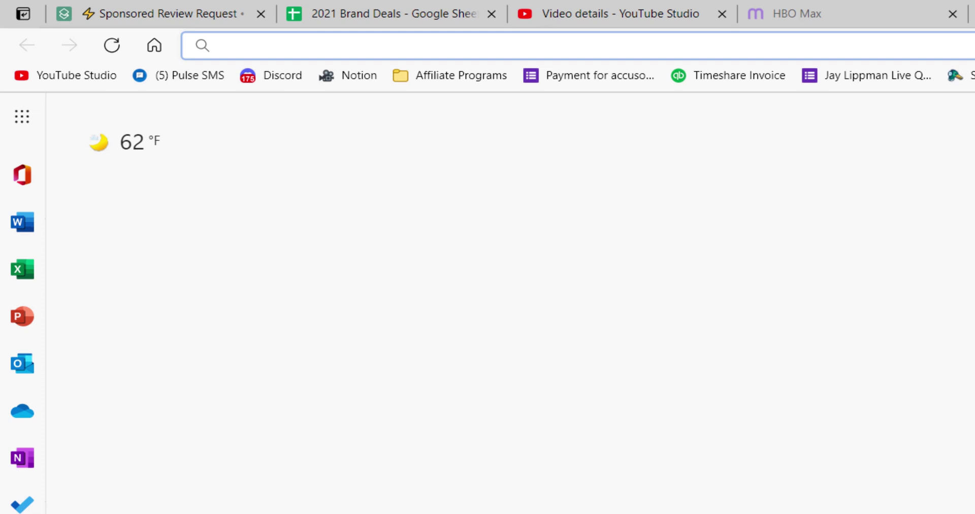
- Load the Mixkit.co website in Edge to find free stock footage
text(Mixkit.co)
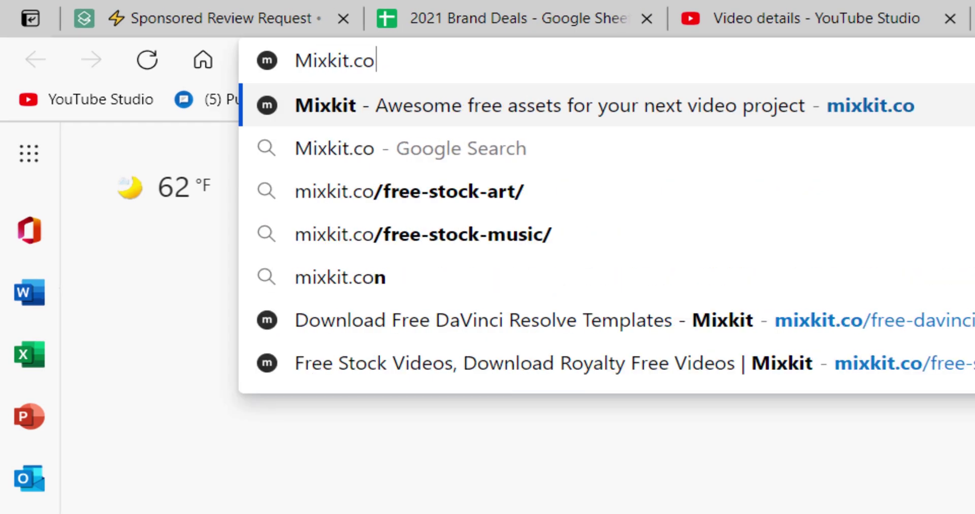
key(Return)
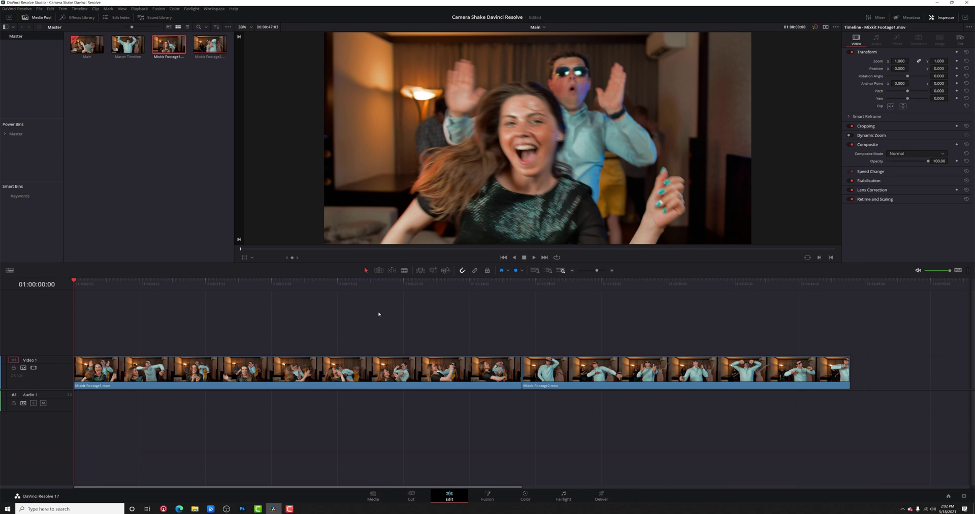
key(space)
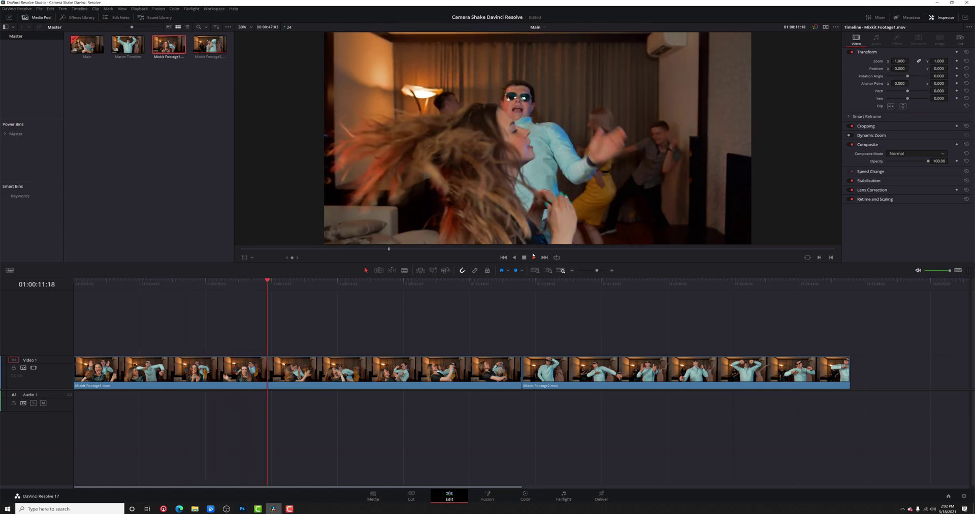
click(558, 286)
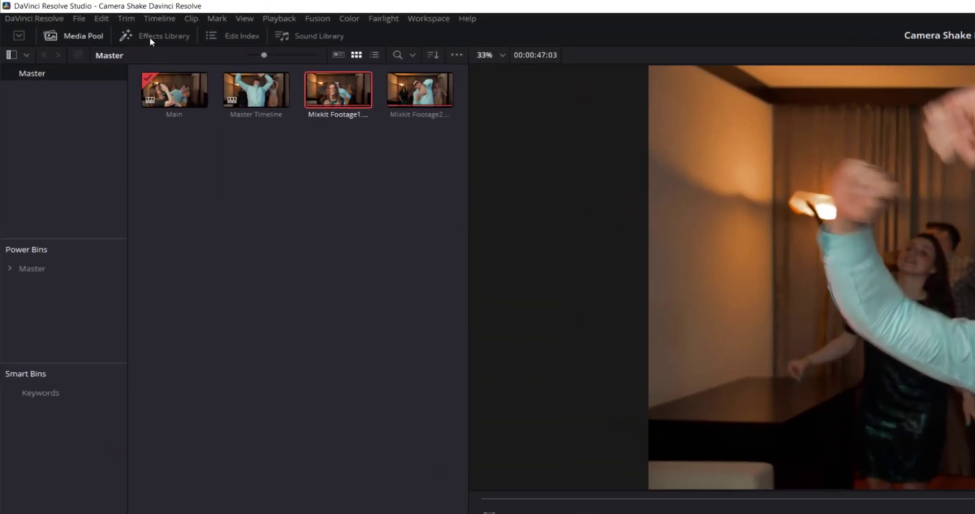
- Search the Effects Library for 'camer' and drag Open FX Camera Shake onto the Video 1 dance clip
click(150, 37)
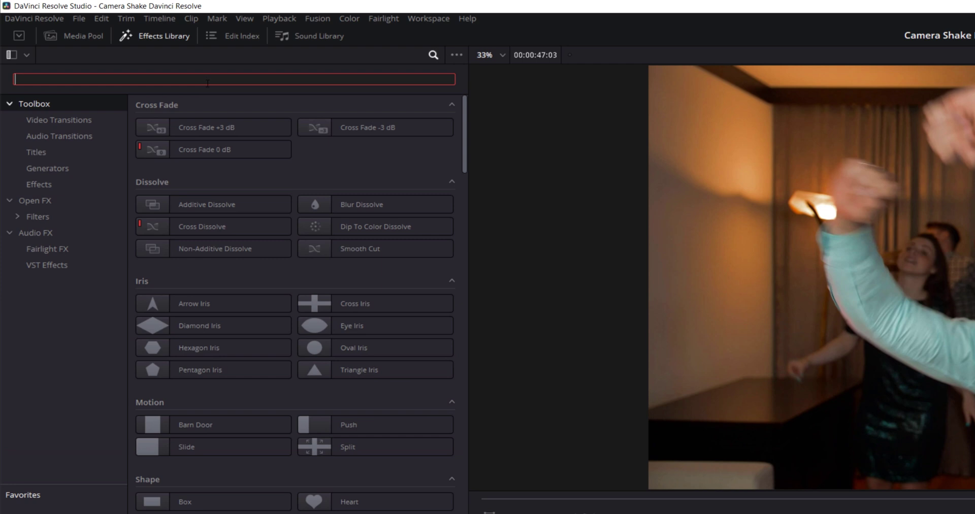
text(camera)
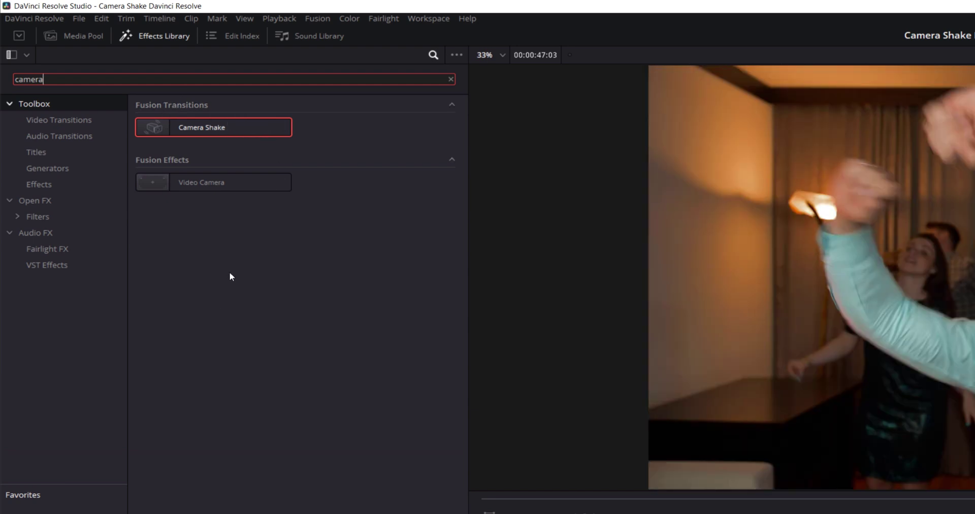
click(25, 205)
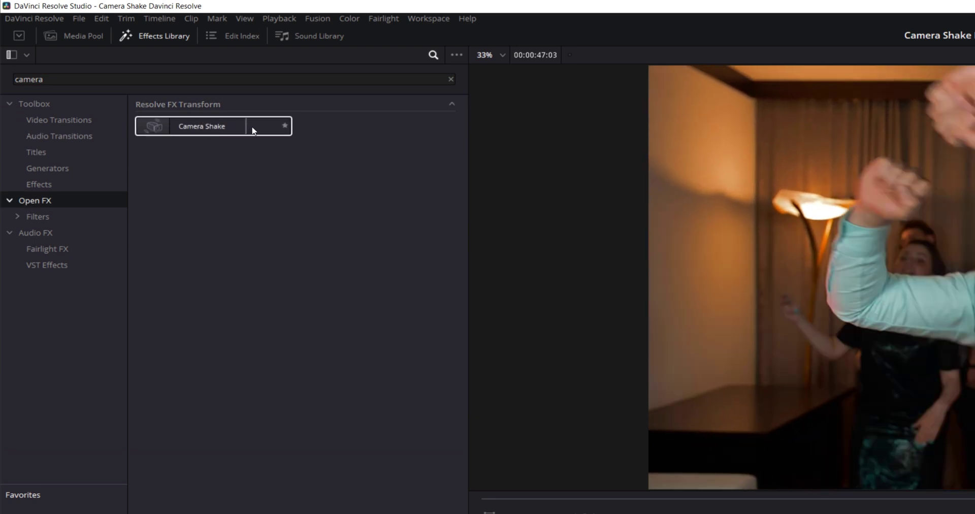
drag(258, 130, 370, 513)
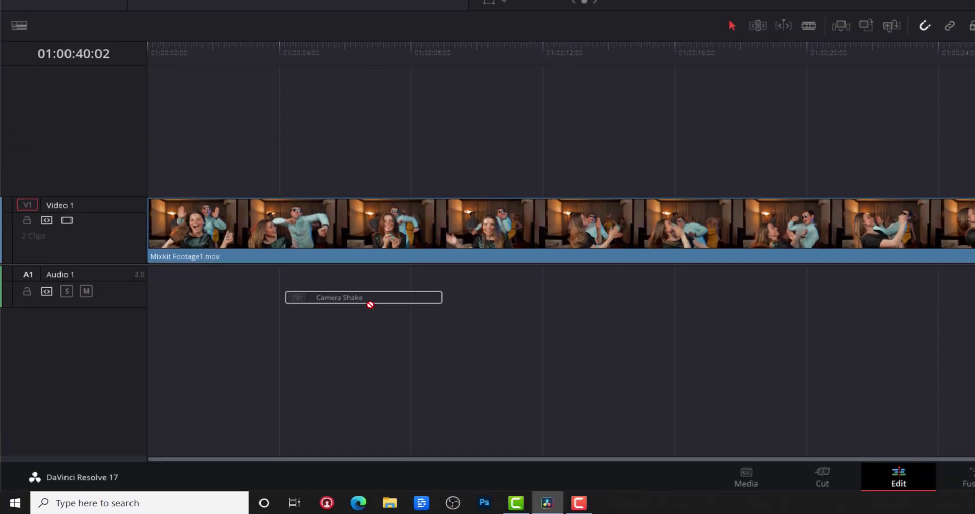
drag(370, 304, 358, 252)
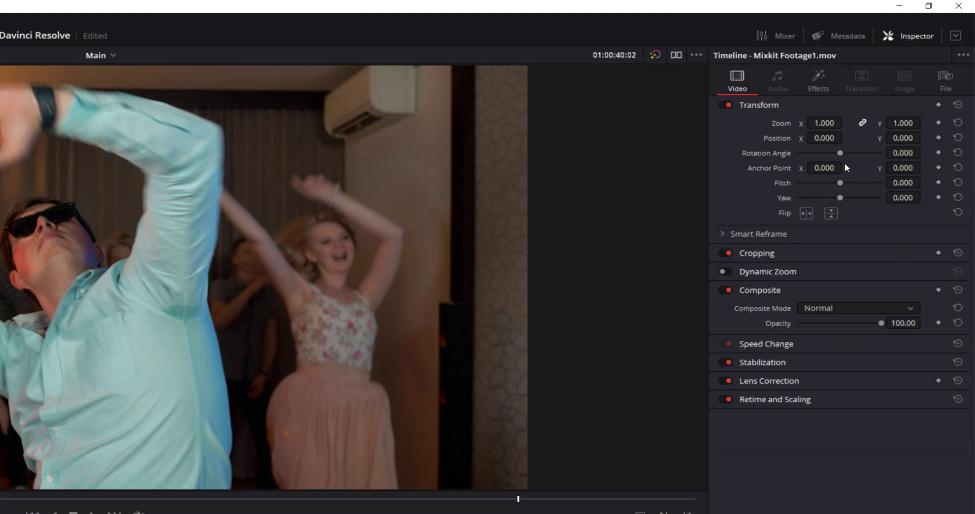
- Show the clip's Camera Shake settings and preview the default shake from the timeline start
click(817, 79)
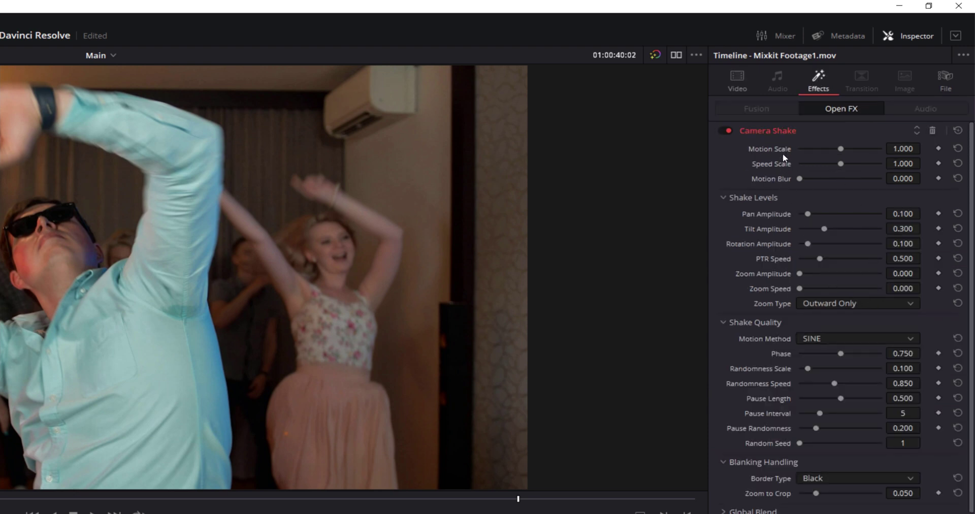
scroll(801, 276, down, 1)
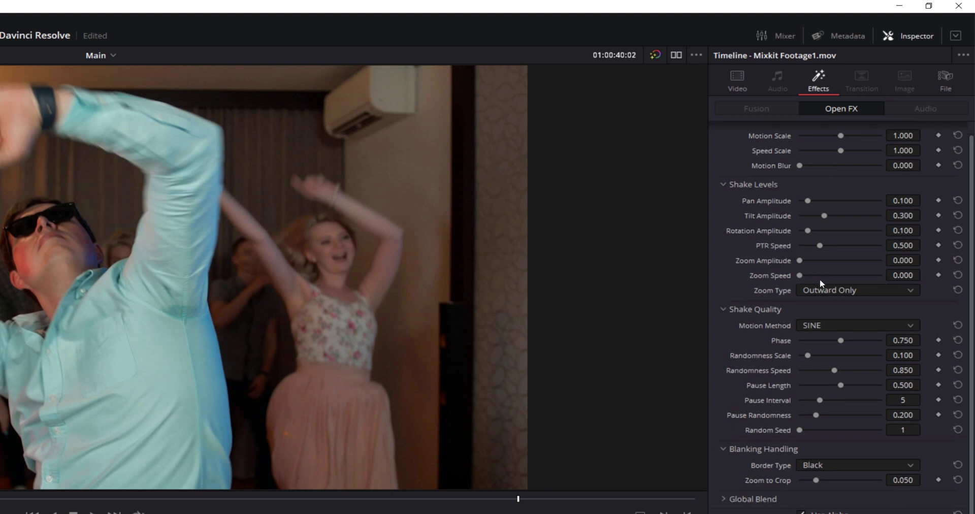
scroll(834, 291, up, 1)
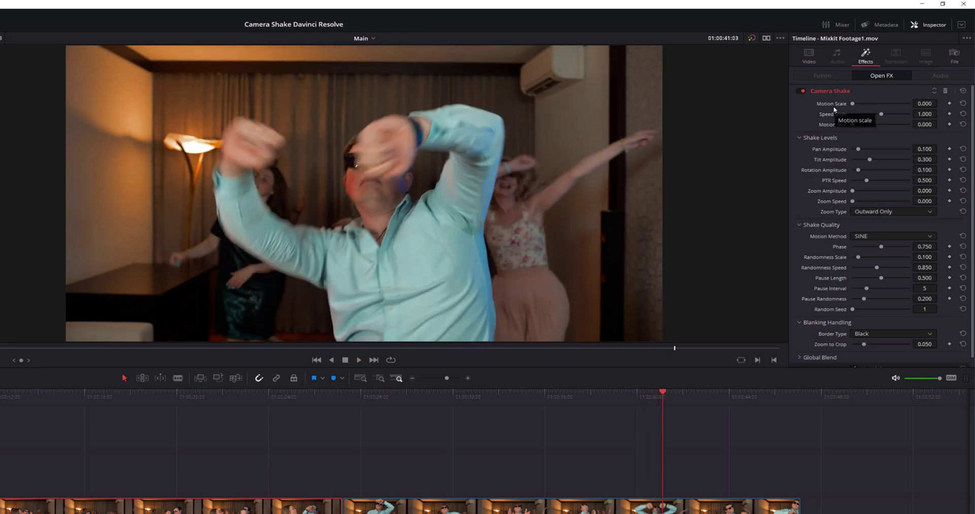
key(Home)
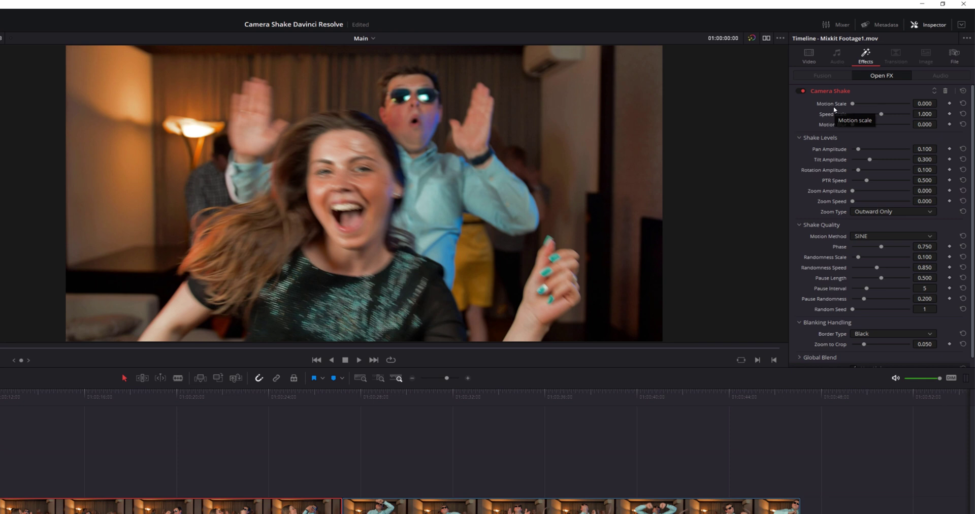
key(space)
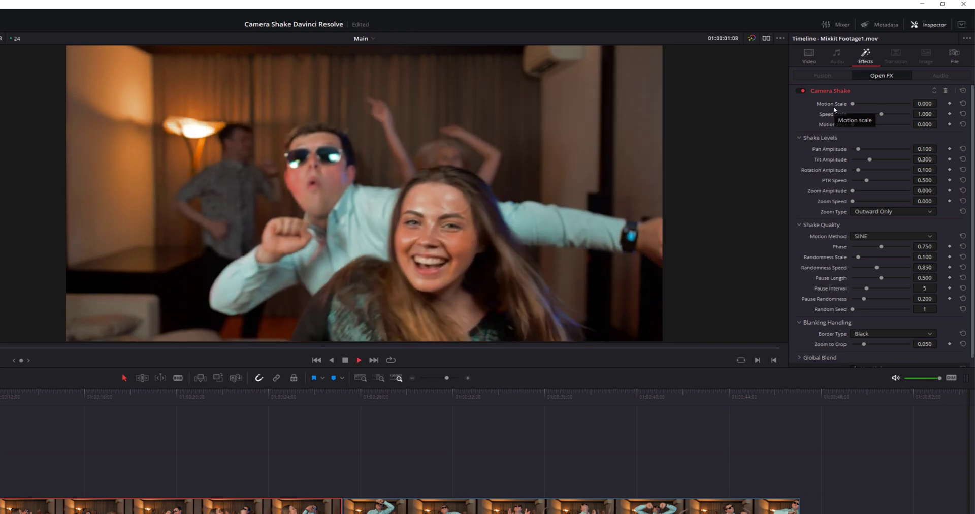
key(space)
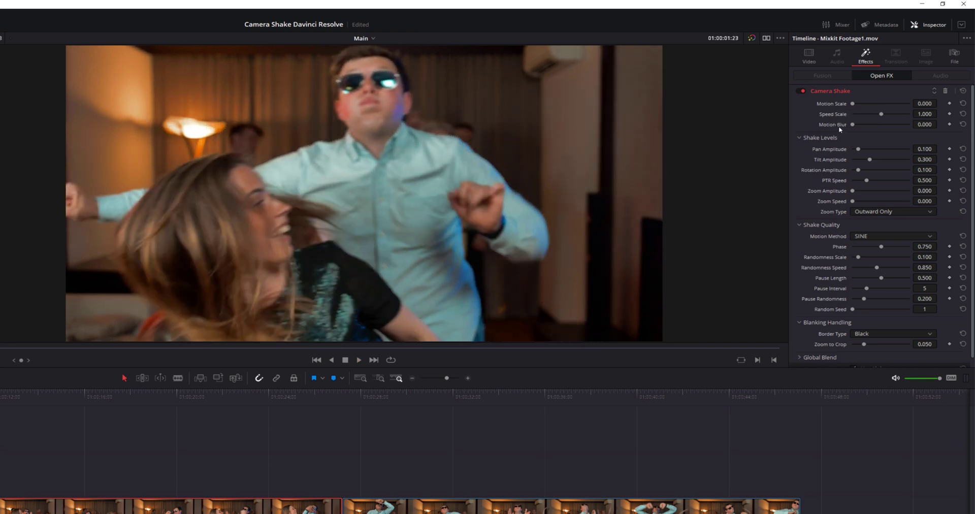
- Preview stronger shakes with Motion Scale raised up to 2.000, then reset it to 1.000
drag(856, 103, 882, 104)
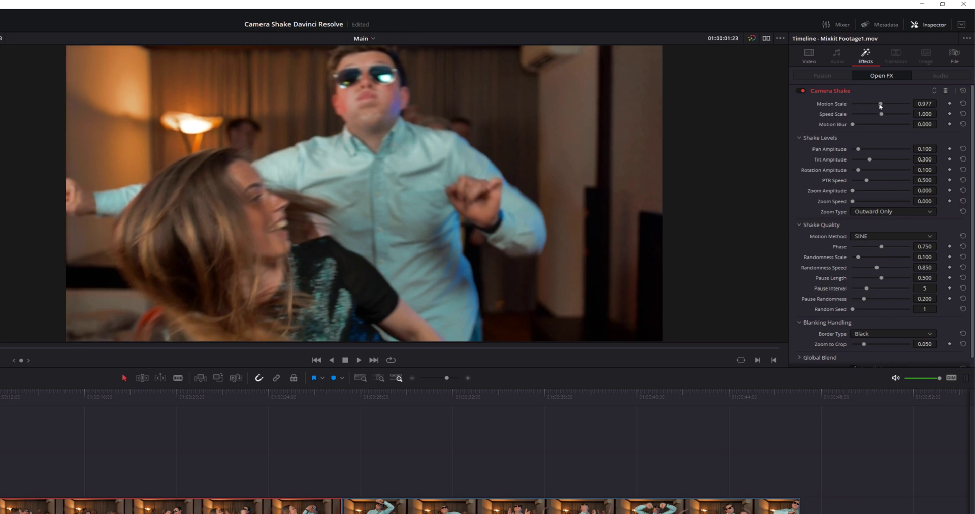
key(space)
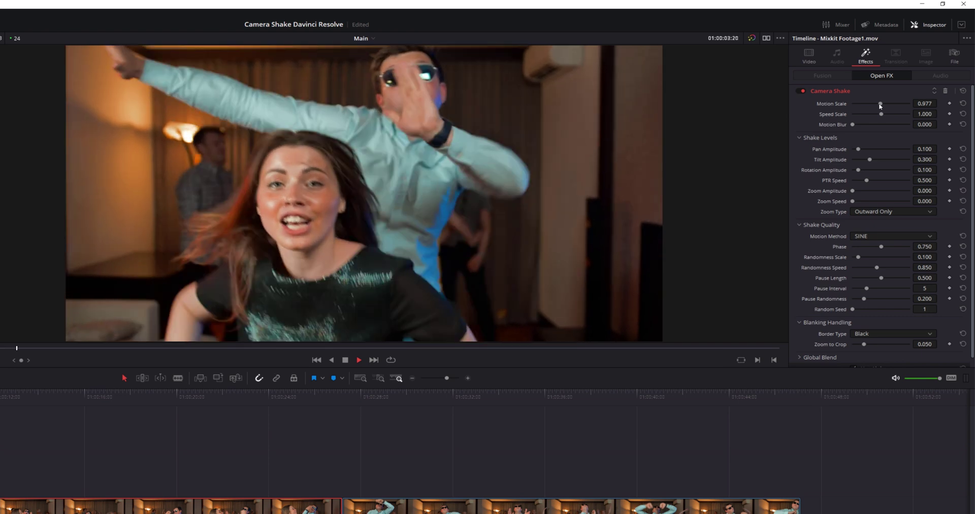
key(space)
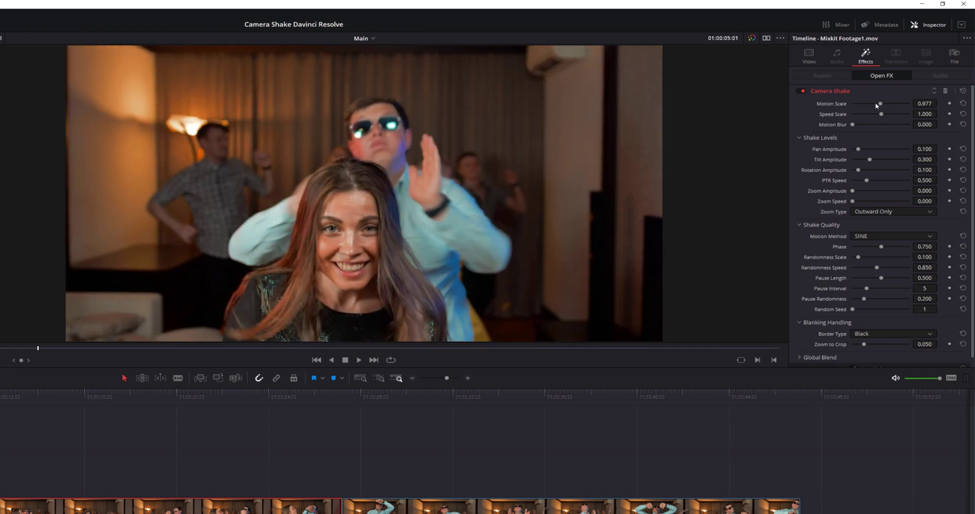
drag(881, 104, 921, 108)
key(space)
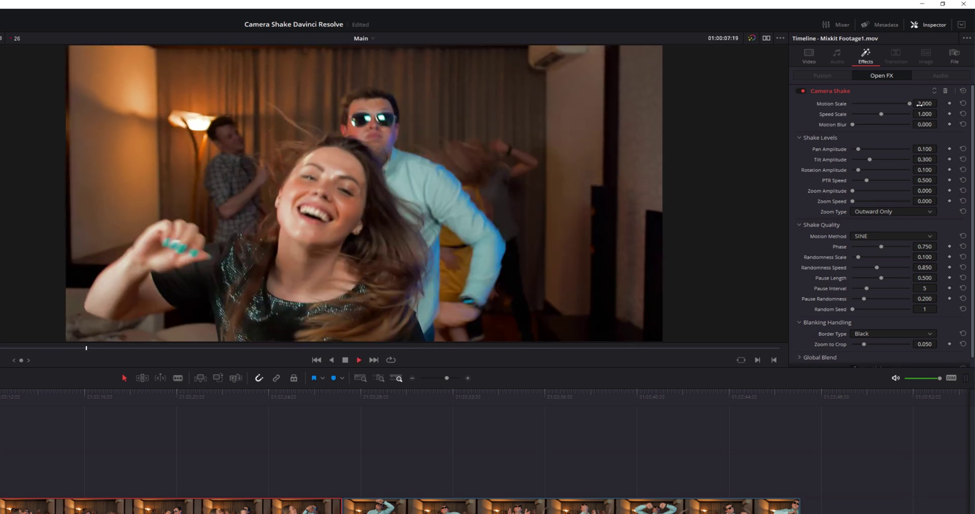
click(963, 105)
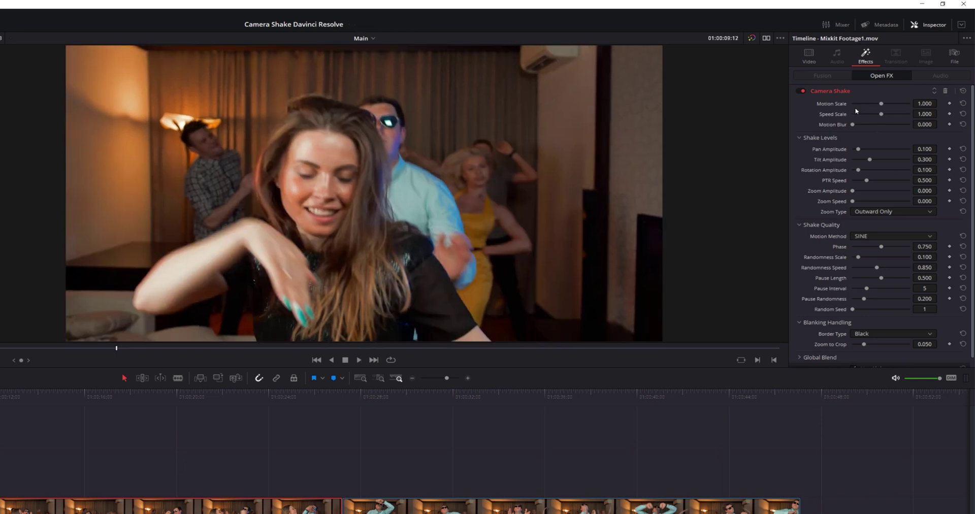
drag(882, 115, 817, 121)
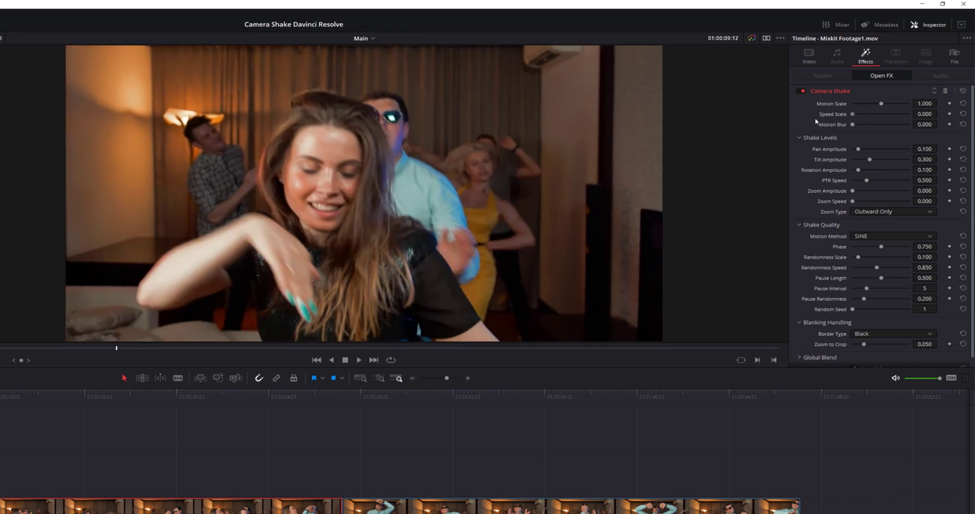
key(space)
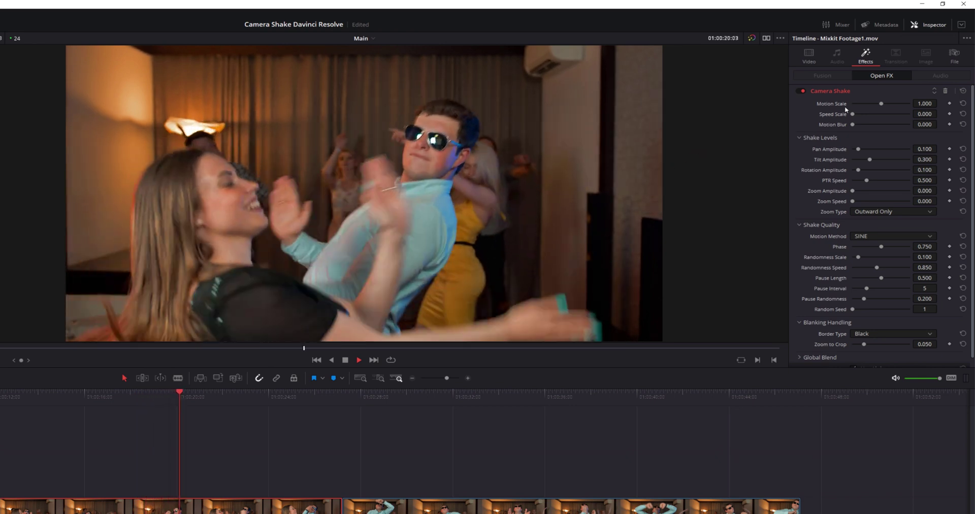
drag(852, 113, 927, 116)
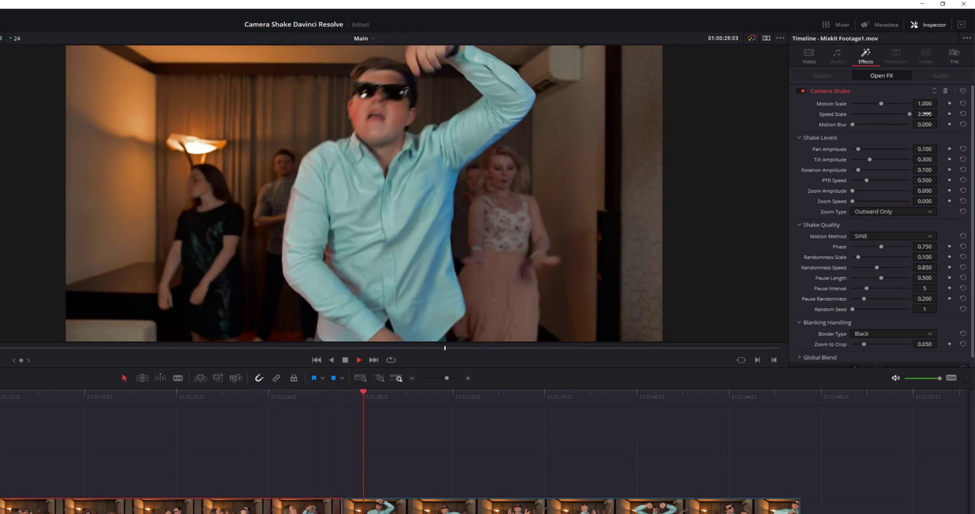
click(963, 114)
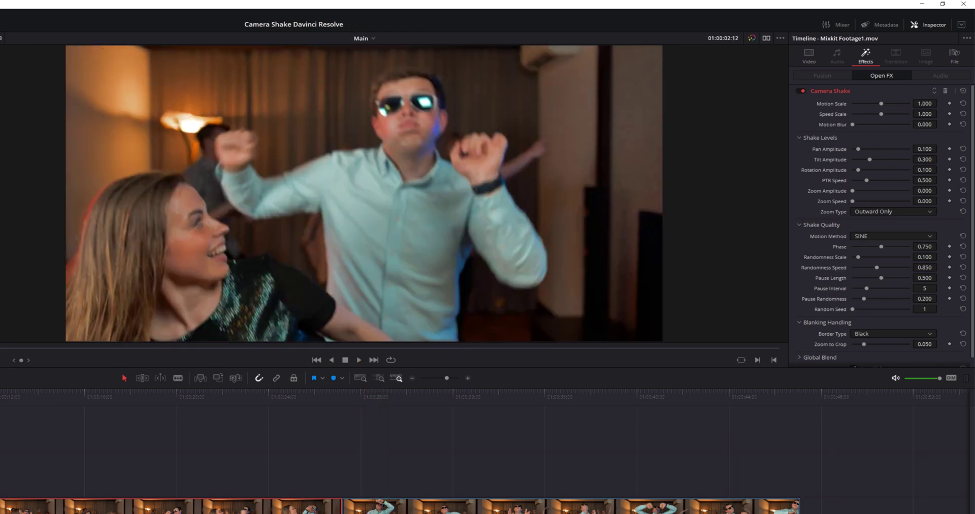
key(Home)
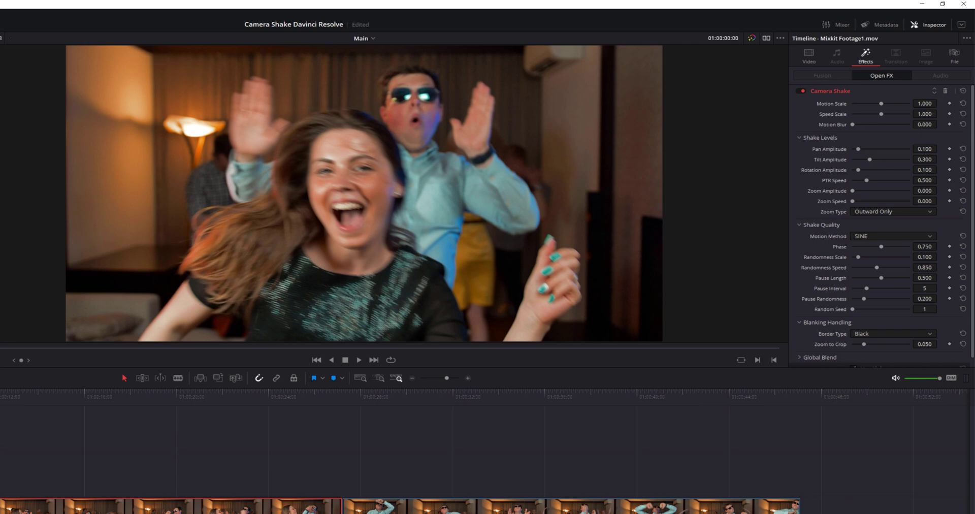
key(space)
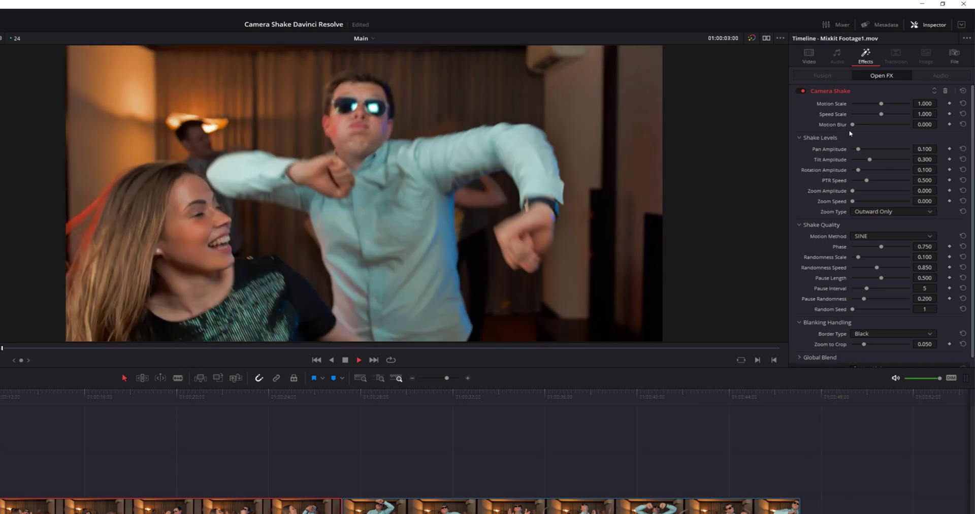
drag(853, 126, 910, 124)
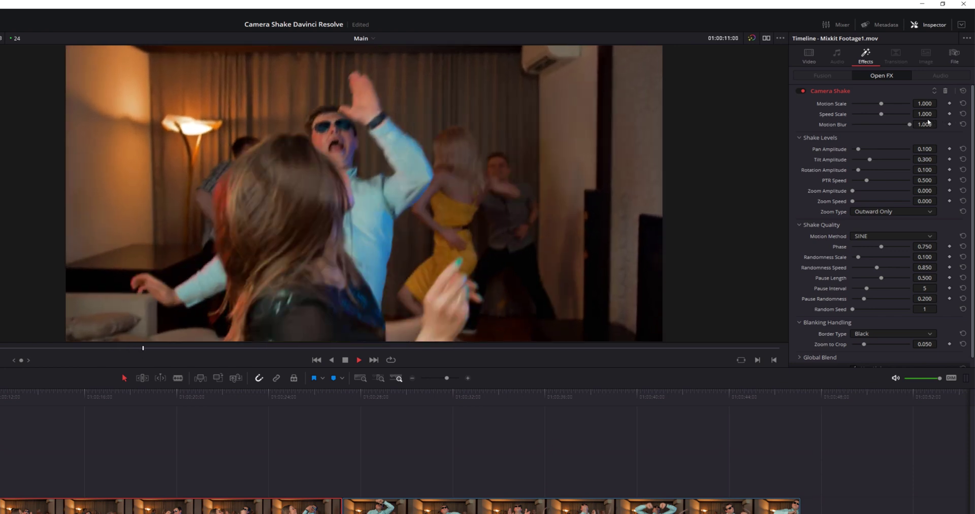
click(963, 125)
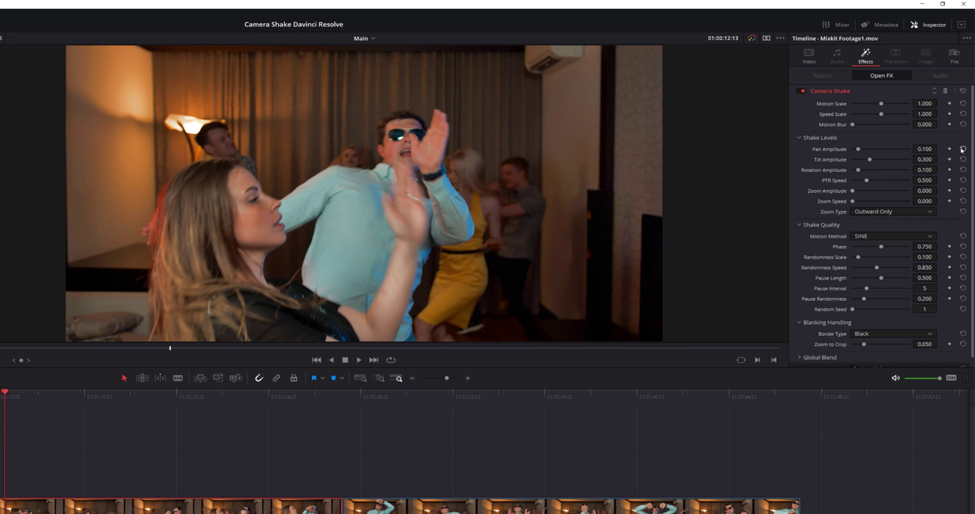
- Zero the Tilt and Rotation Amplitudes, lower PTR Speed to 0.496, and preview from the start
drag(872, 159, 849, 171)
drag(866, 180, 862, 182)
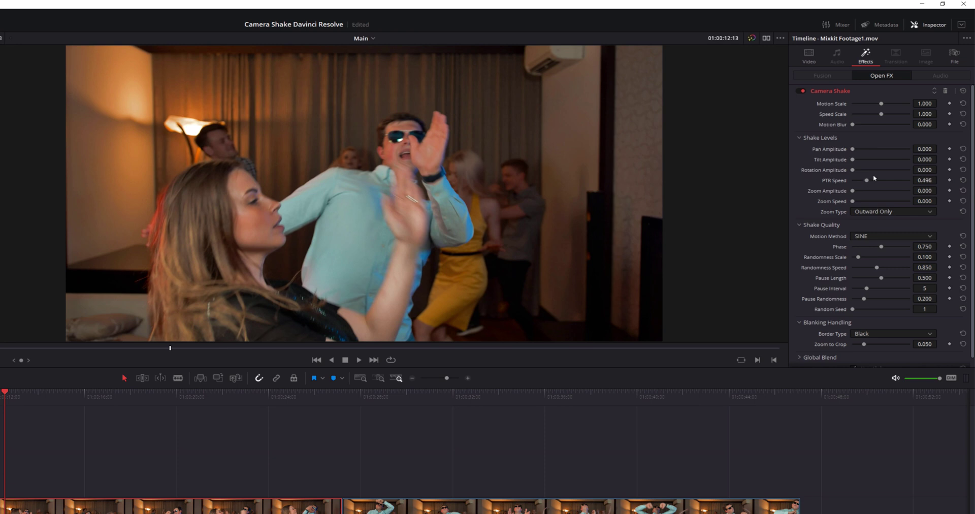
key(Home)
key(space)
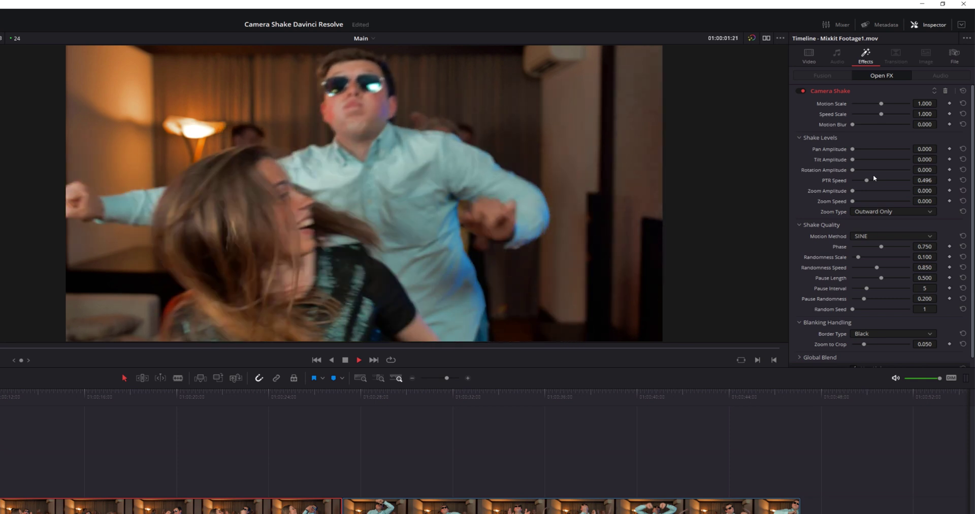
key(space)
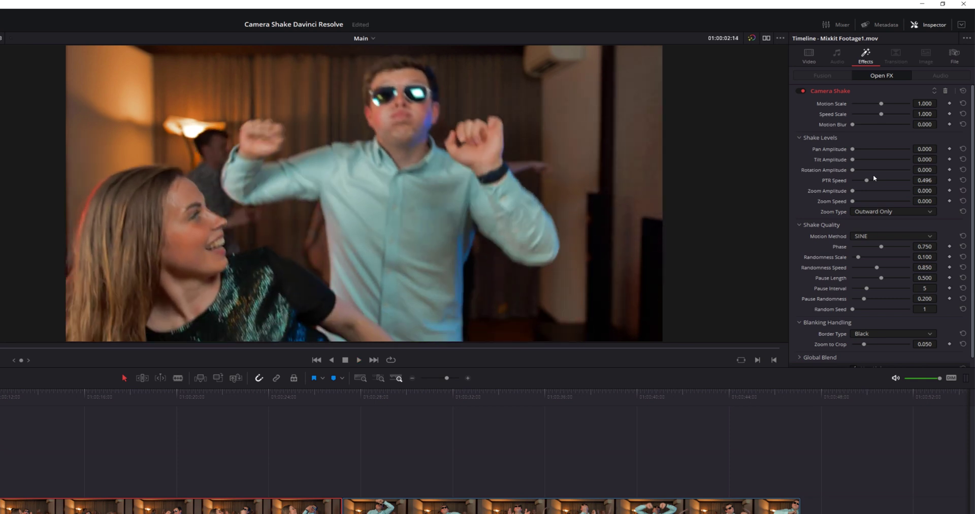
- Raise Pan Amplitude to 1.000 and preview the panning shake
drag(853, 149, 960, 148)
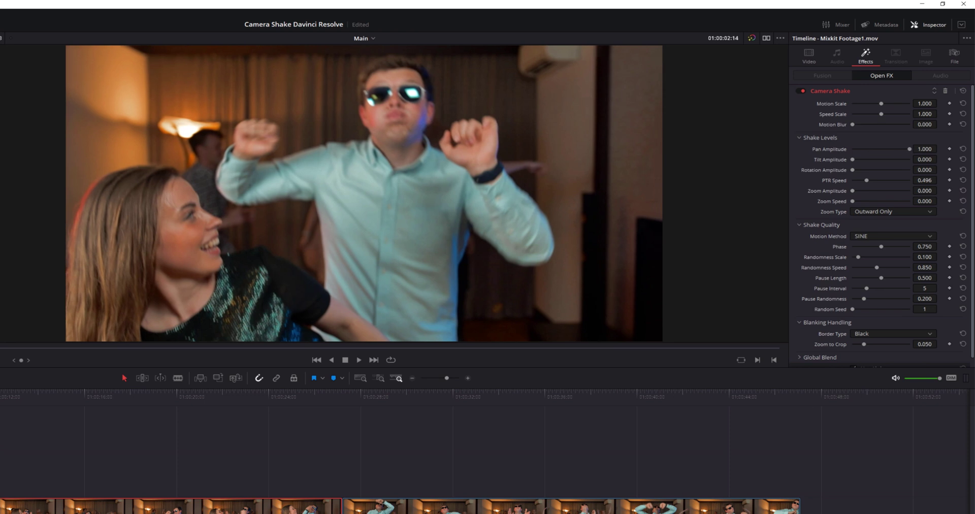
key(space)
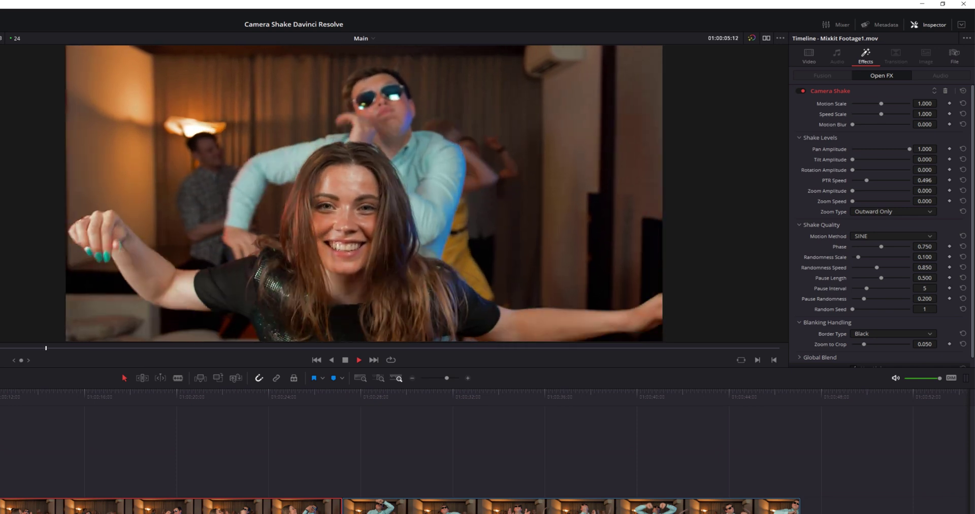
key(space)
- Preview a full tilt shake, then reset Tilt Amplitude to 0
drag(854, 159, 831, 153)
key(space)
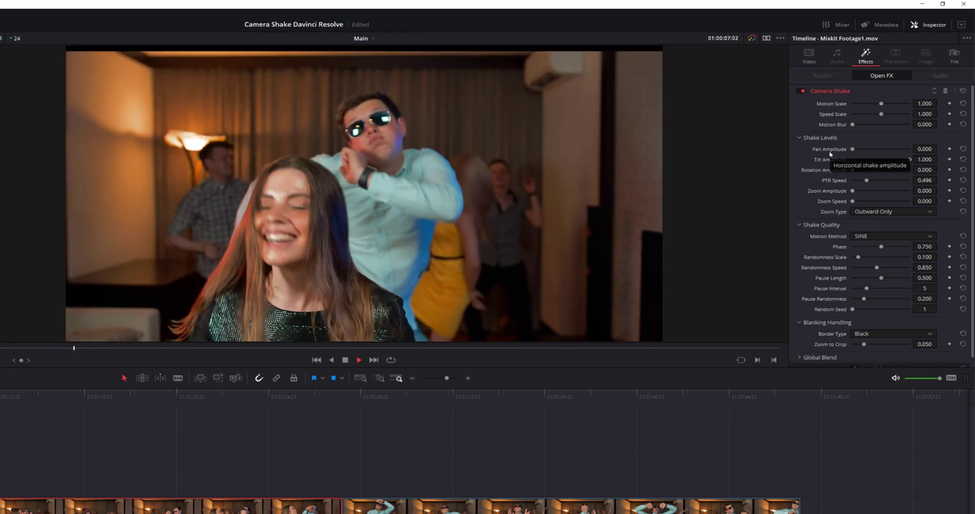
key(space)
double_click(835, 161)
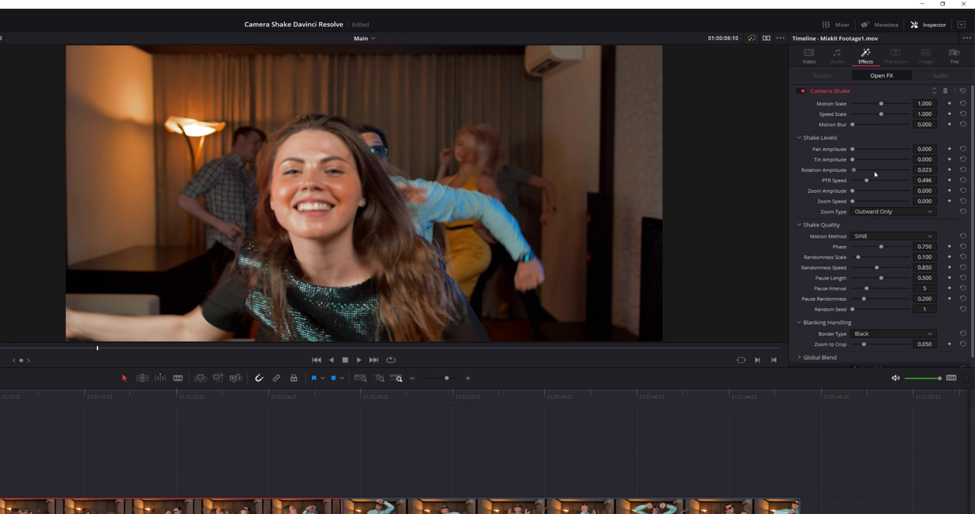
- Preview a full rotation shake, then return Rotation Amplitude to 0
drag(892, 172, 912, 170)
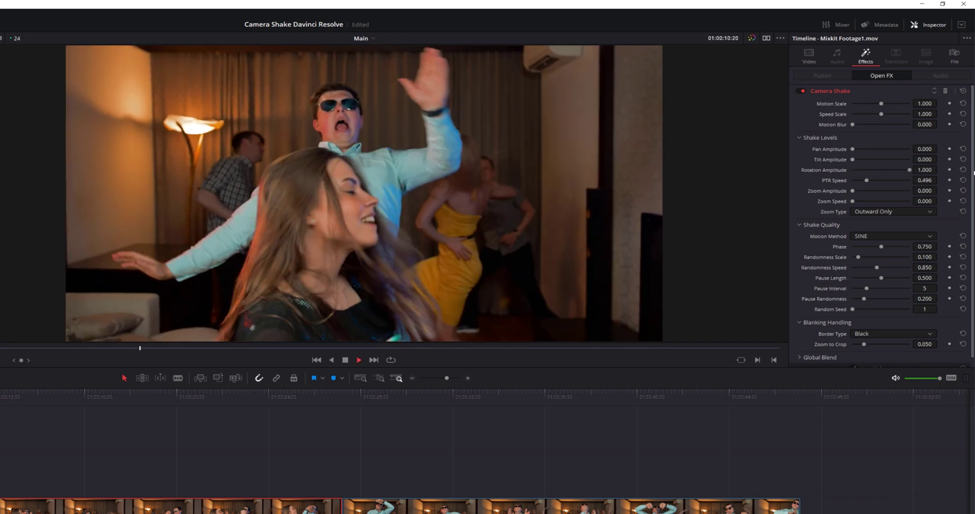
key(space)
drag(889, 172, 830, 173)
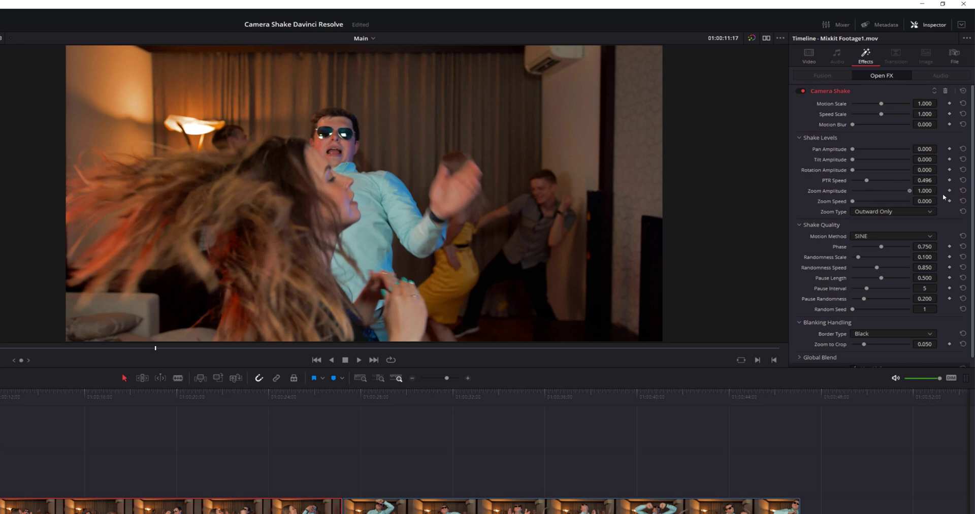
- Preview the zoom shake, trying Zoom Speed at 2.000 before settling on 0.868
key(space)
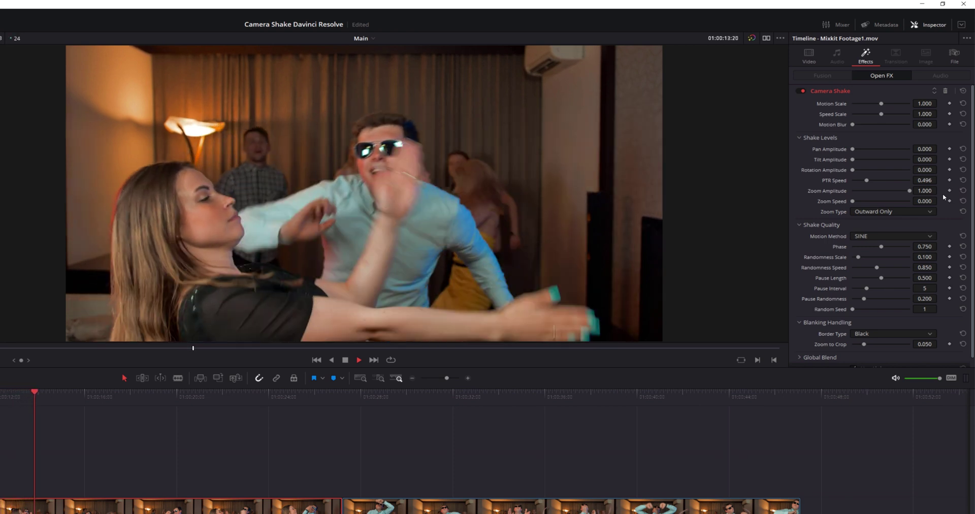
key(space)
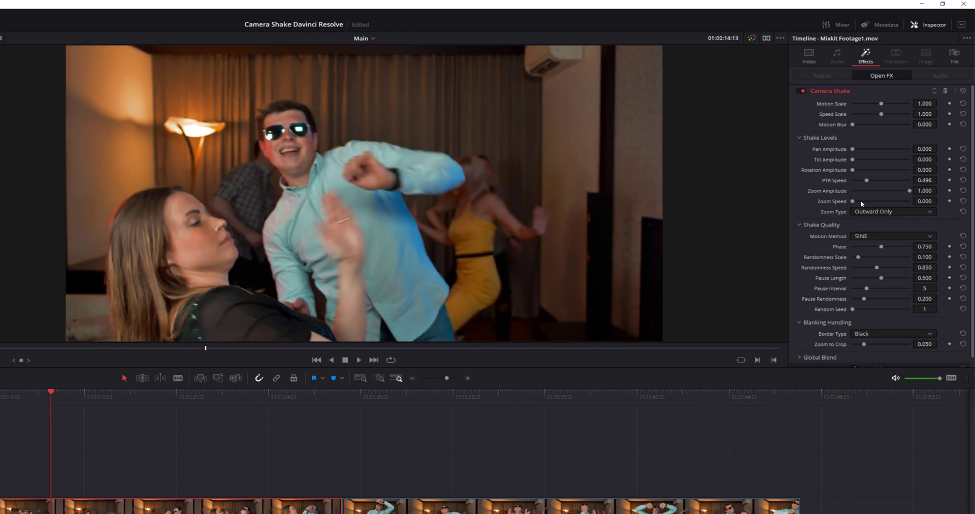
drag(860, 203, 945, 203)
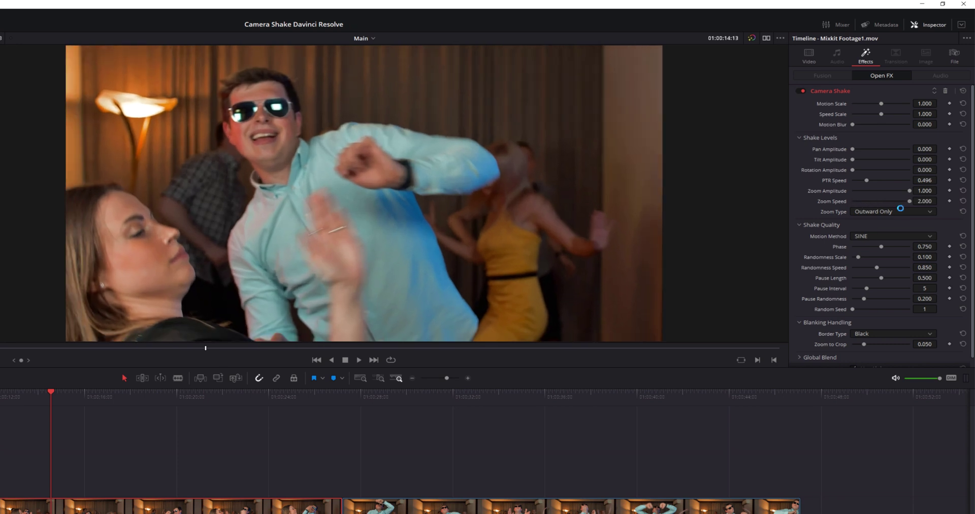
key(Home)
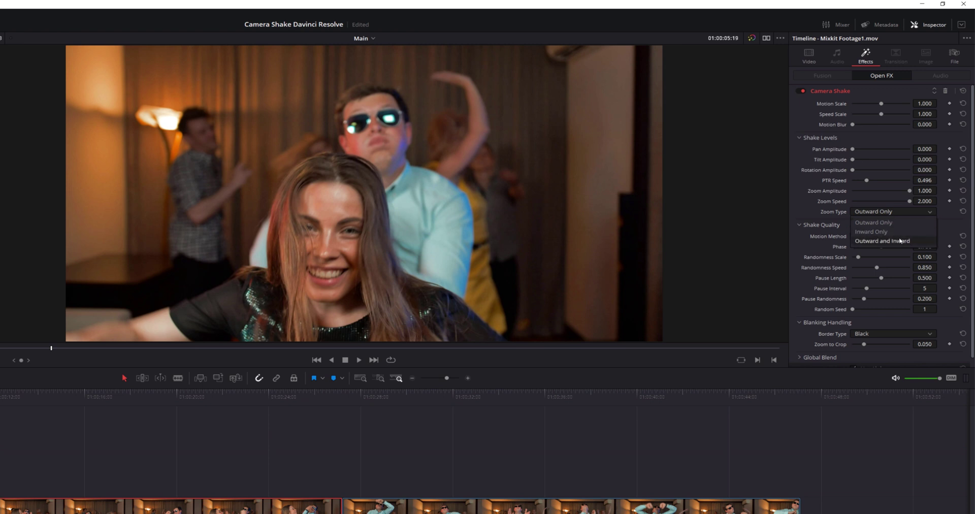
click(881, 214)
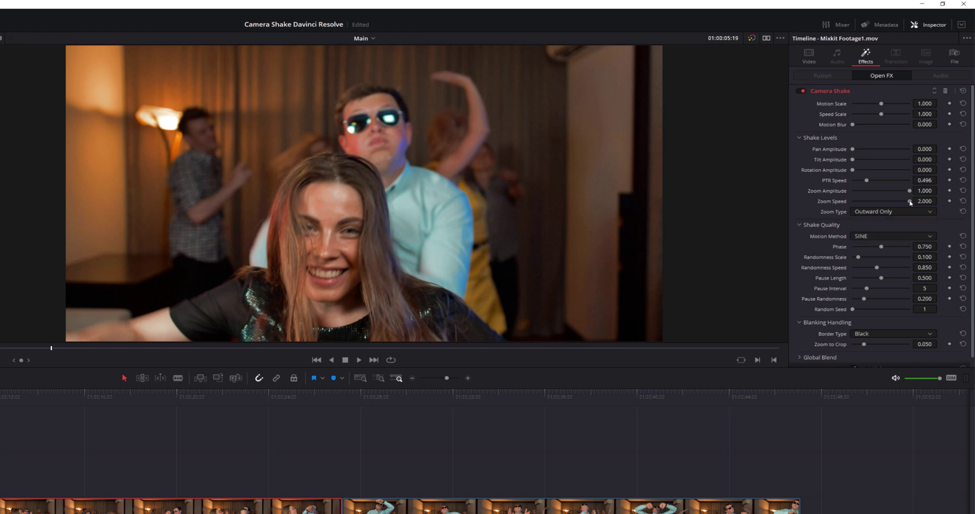
drag(911, 203, 879, 205)
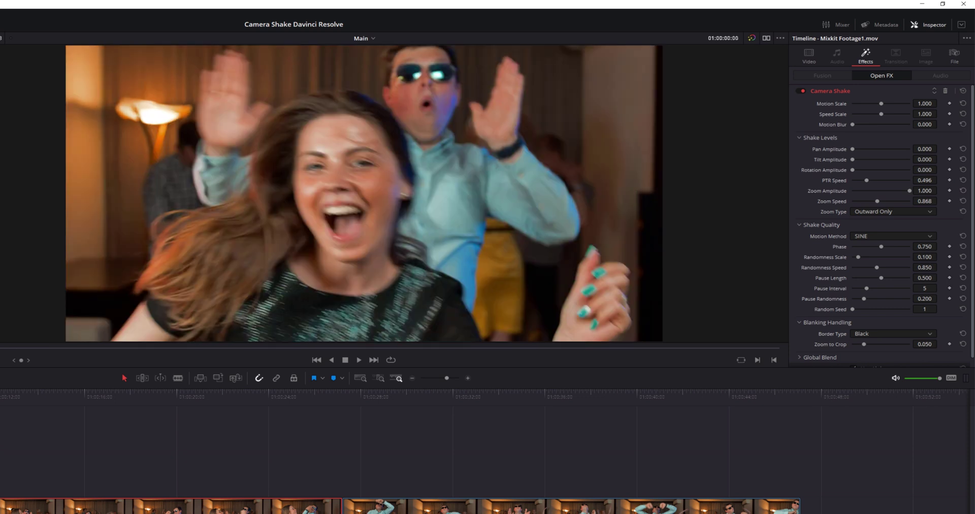
key(space)
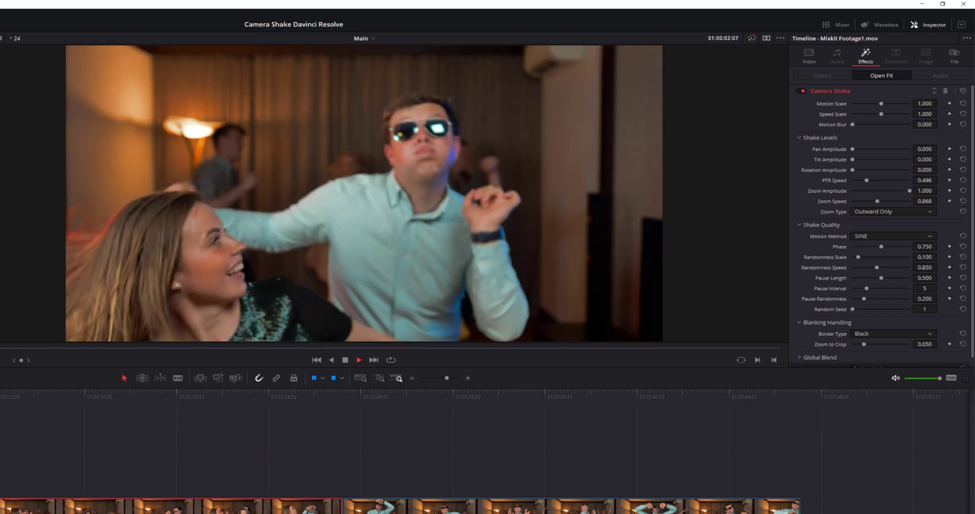
- Try Zoom Type Inward Only, then Outward and Inward, previewing each
click(893, 211)
click(865, 235)
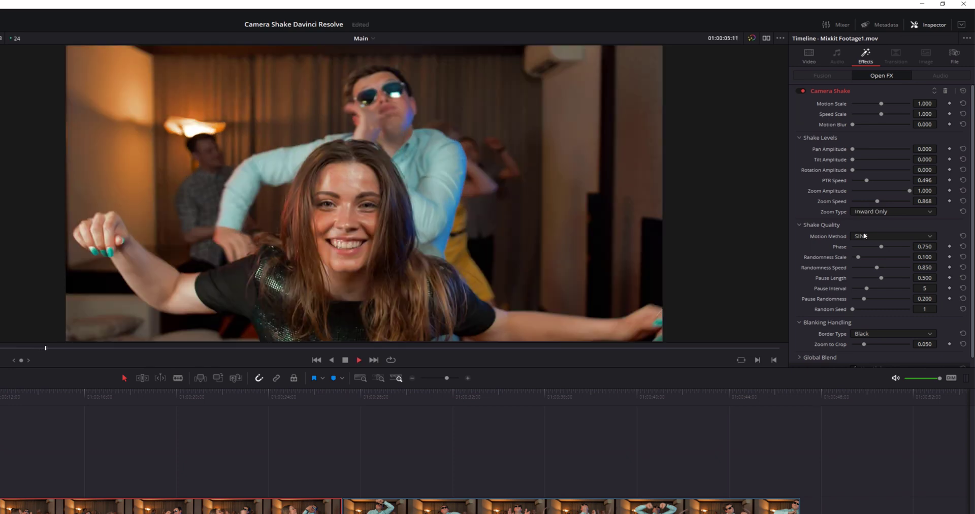
key(space)
click(893, 211)
click(878, 242)
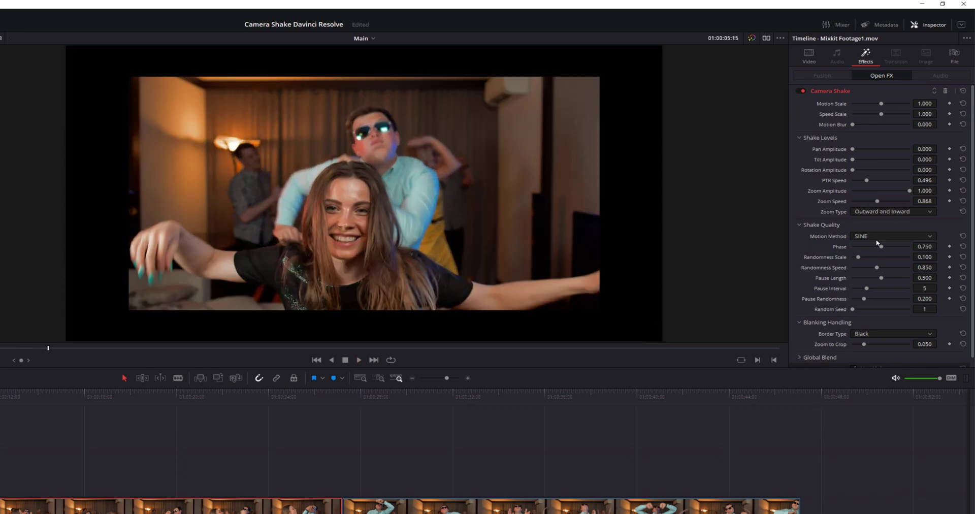
key(space)
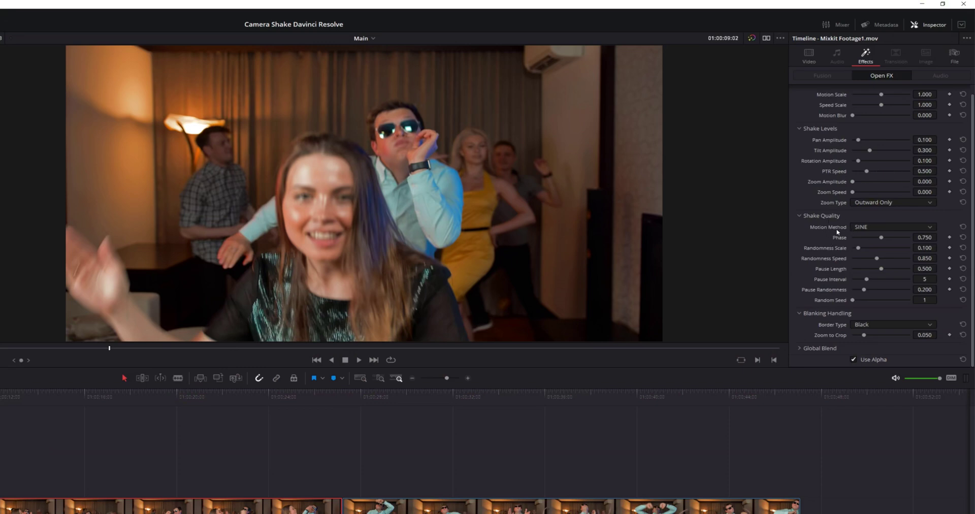
key(space)
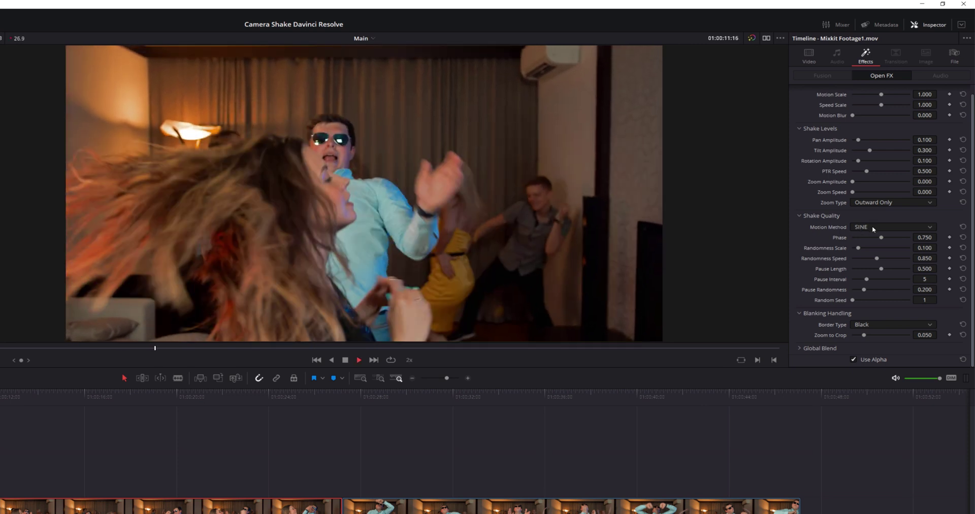
key(space)
key(Home)
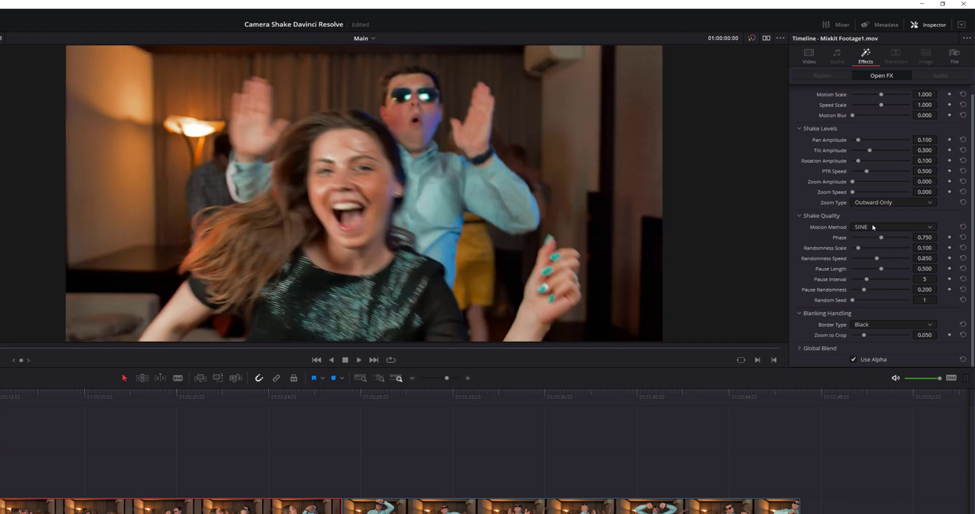
click(873, 225)
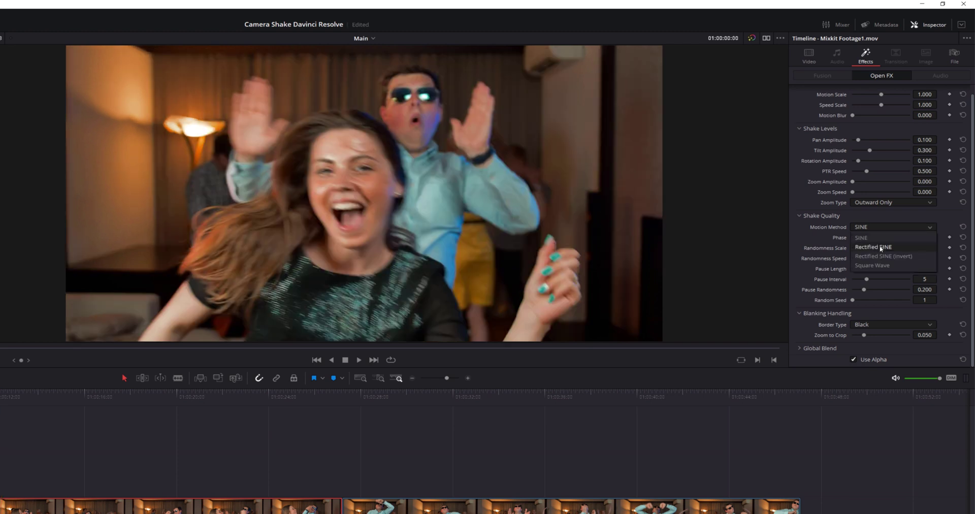
click(881, 248)
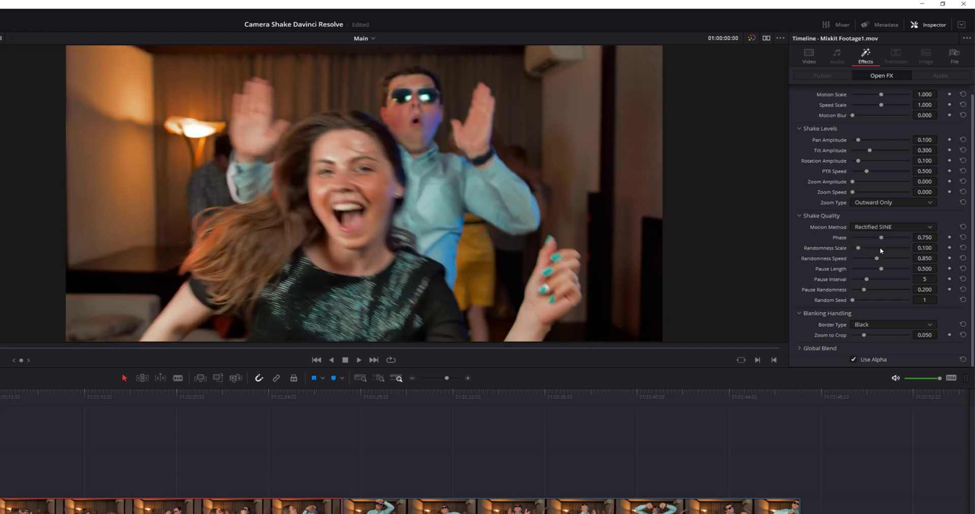
key(space)
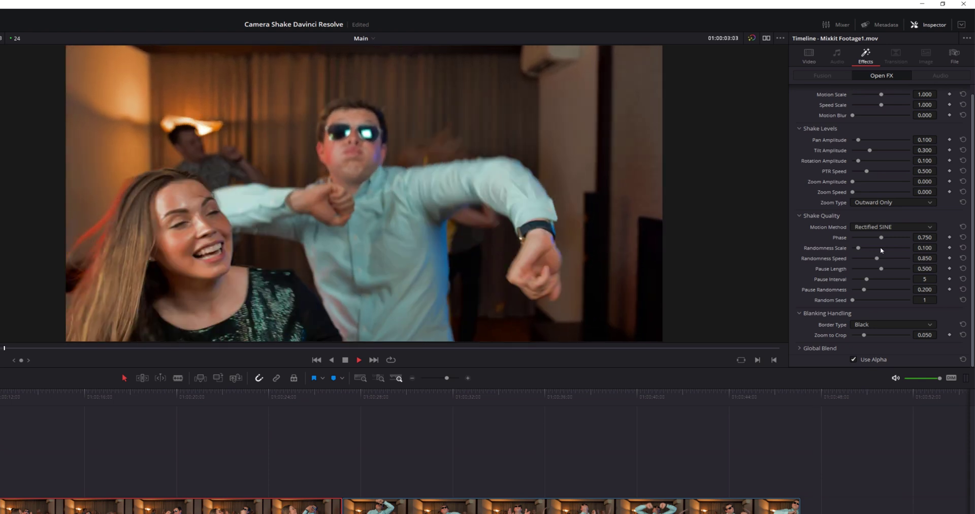
key(space)
click(876, 228)
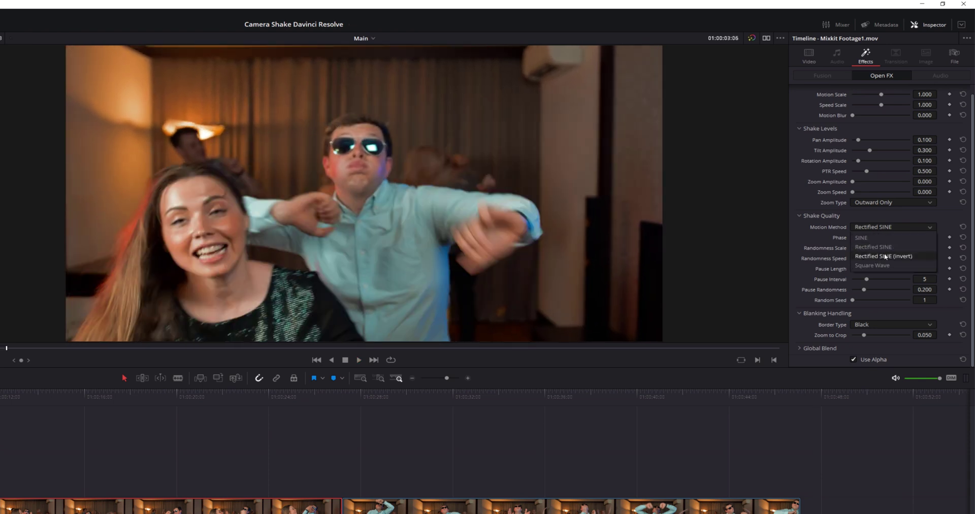
click(886, 256)
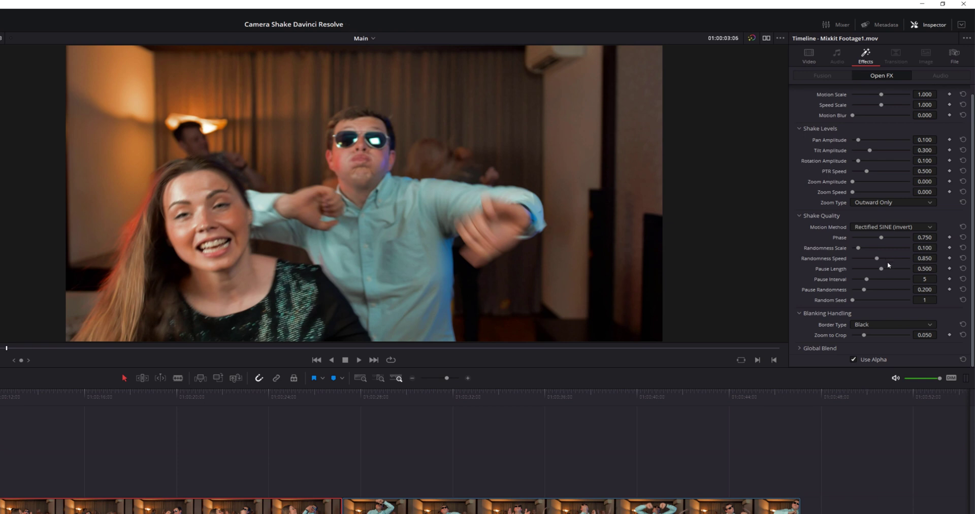
key(space)
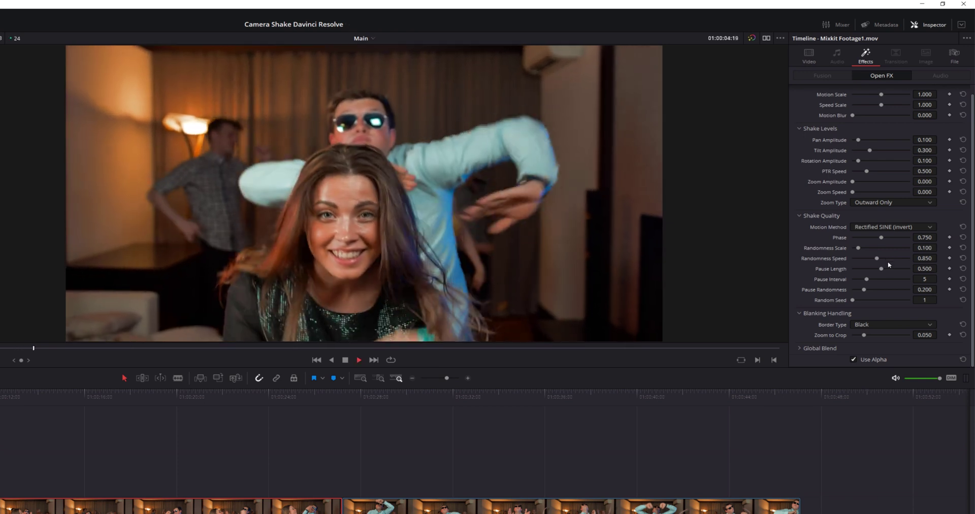
key(space)
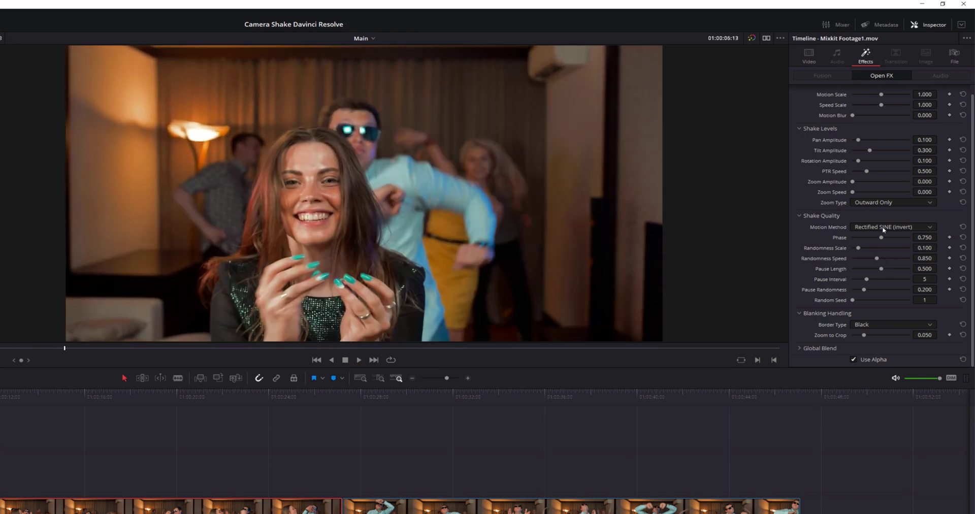
click(883, 228)
click(888, 265)
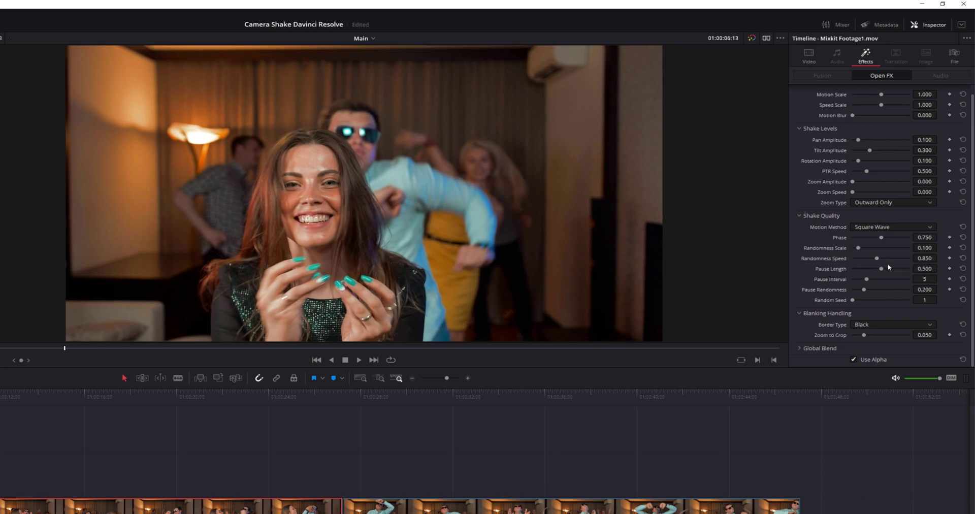
key(space)
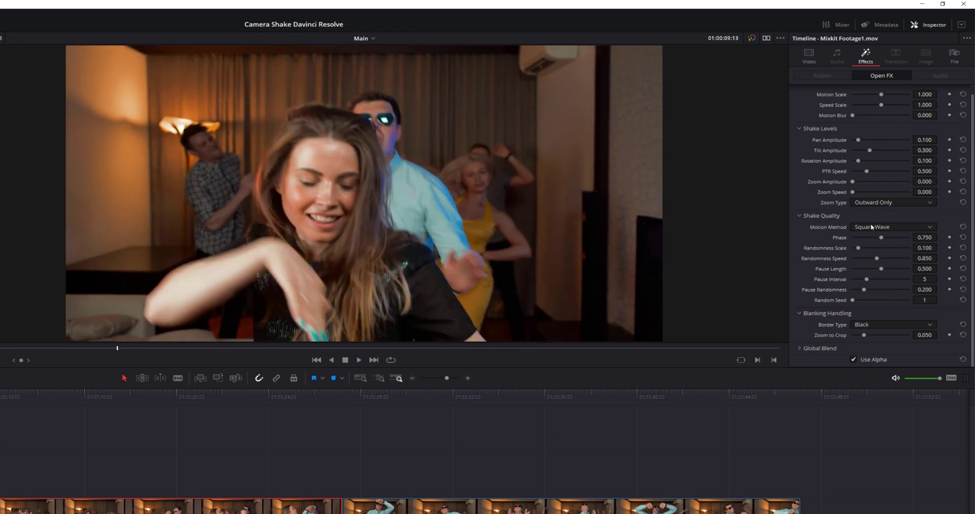
click(873, 228)
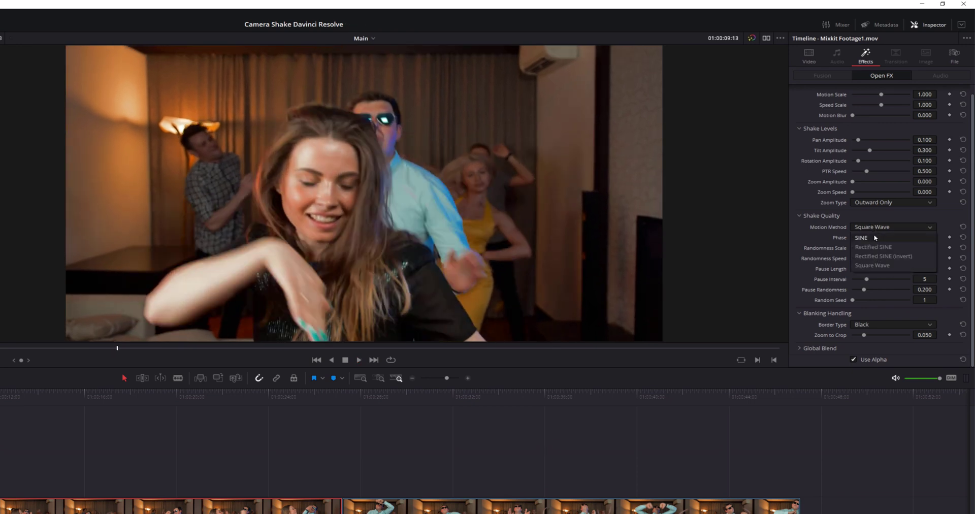
click(875, 237)
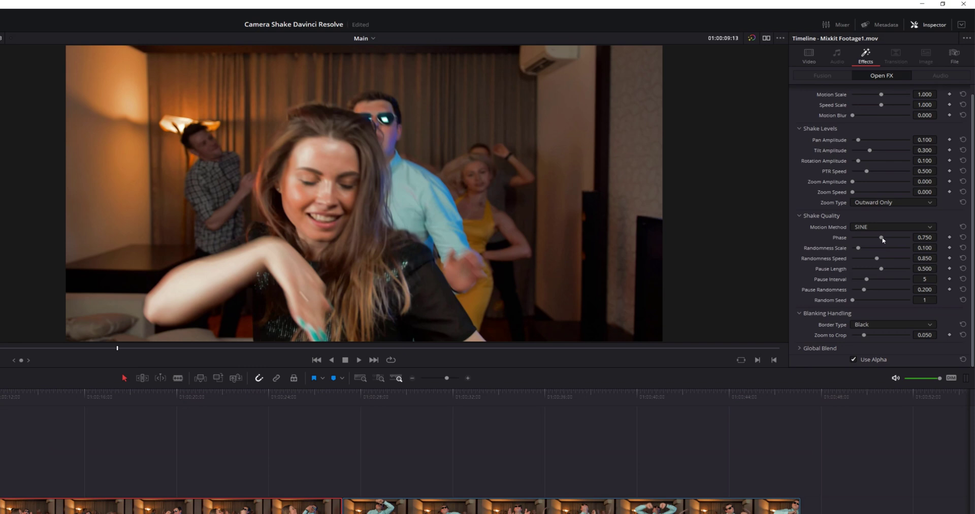
- Set Phase to 1.000 and Randomness Scale to 1.000, then push Randomness Speed to 2.000
drag(876, 237, 852, 238)
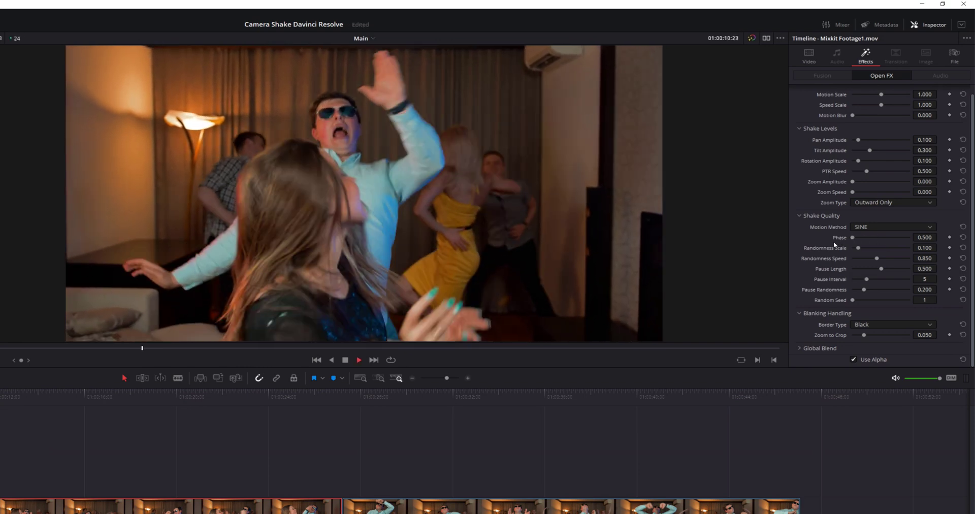
drag(853, 237, 930, 245)
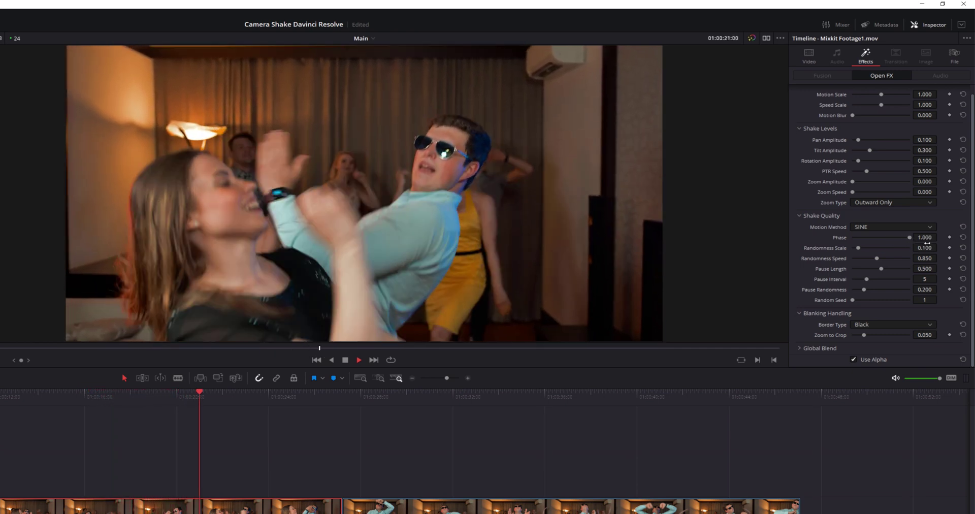
drag(858, 249, 851, 250)
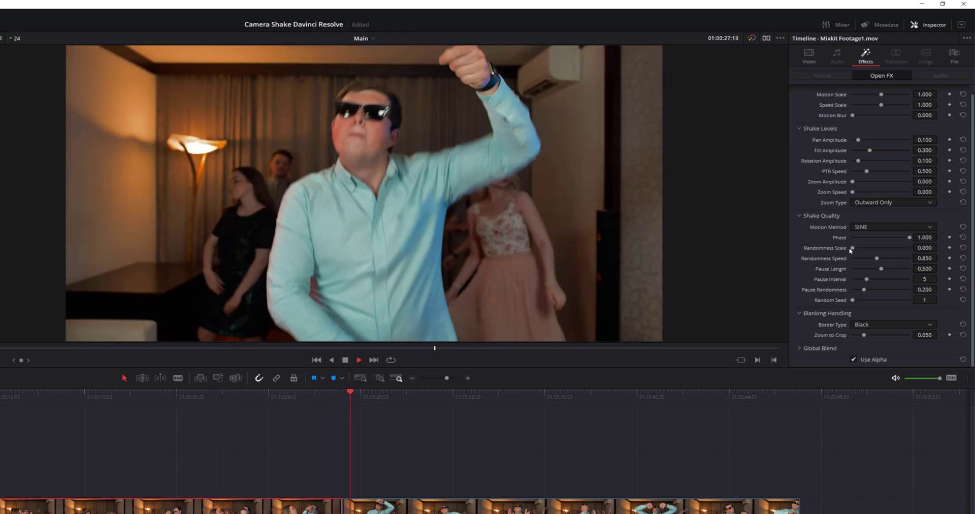
key(Home)
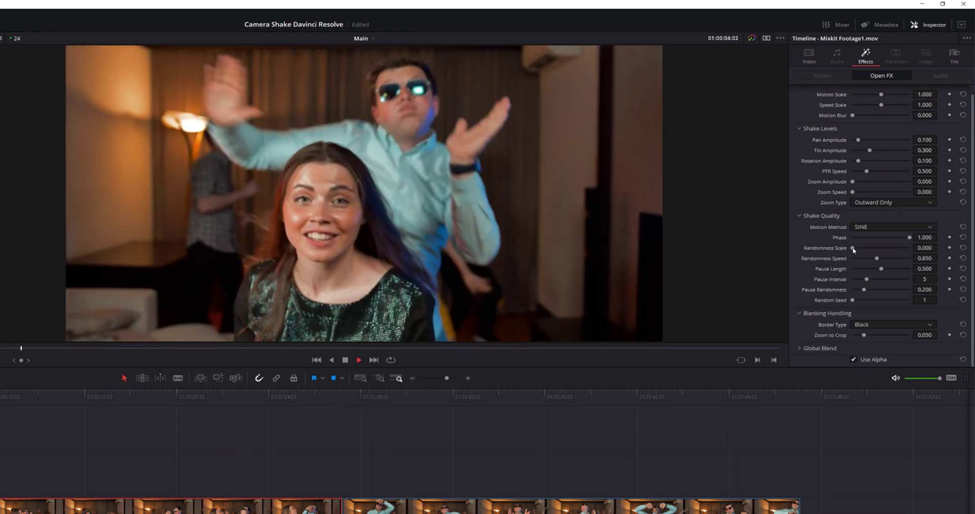
drag(853, 249, 947, 244)
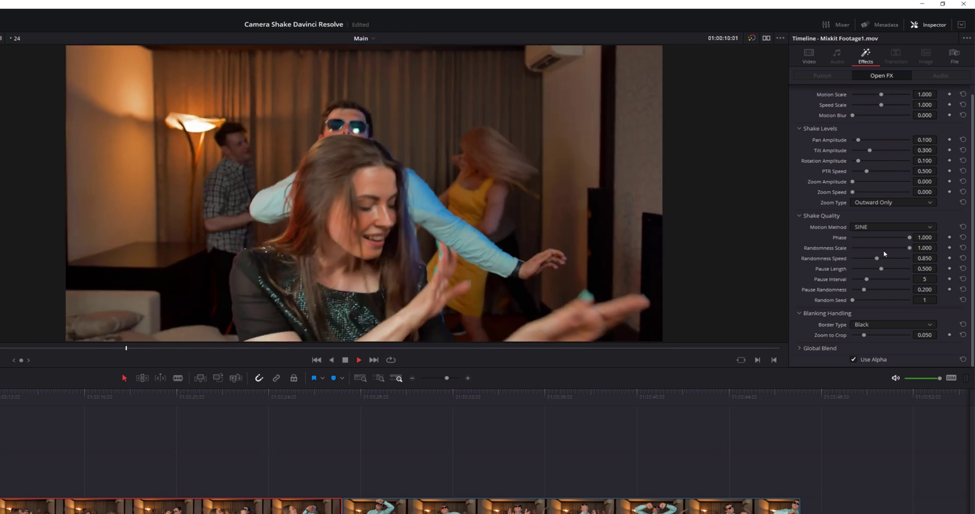
drag(878, 258, 851, 262)
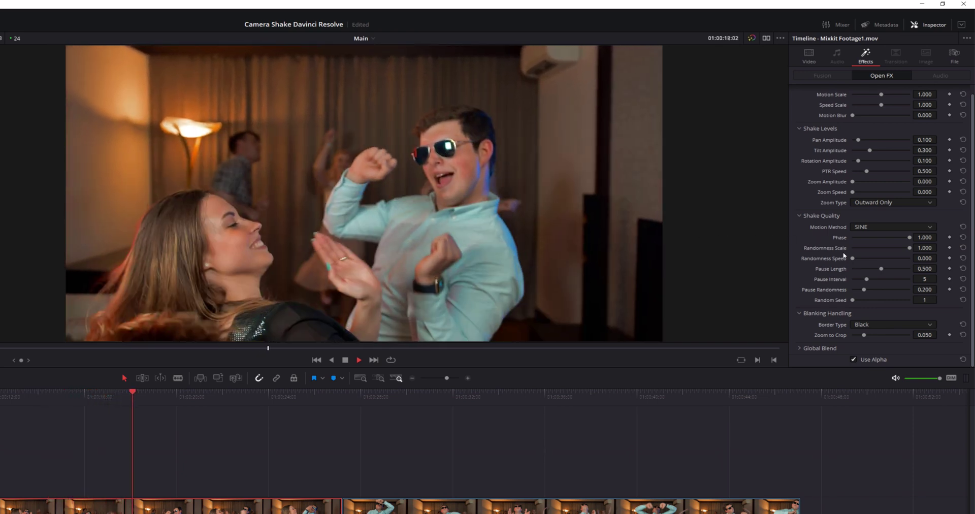
drag(853, 259, 939, 263)
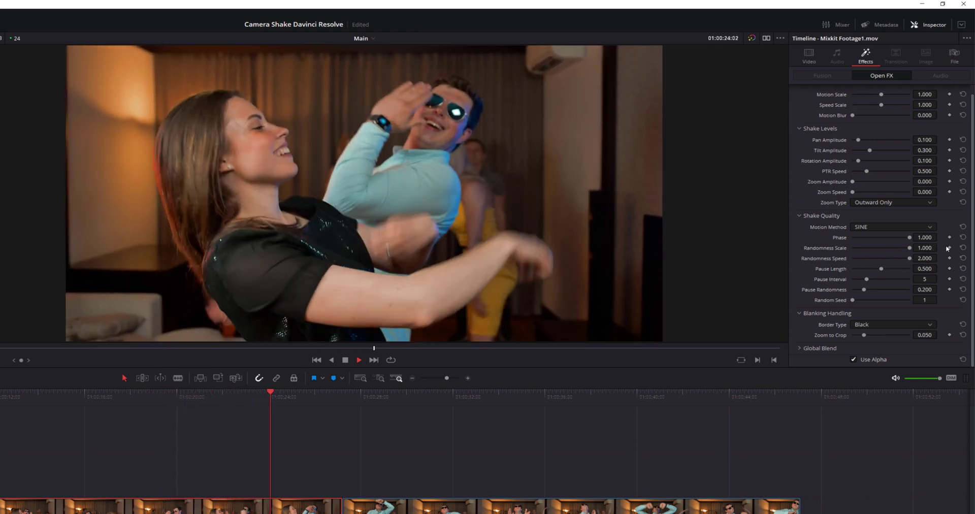
- Reset Phase, Randomness Scale and Randomness Speed to 0.750, 0.100 and 0.850, then return to the start
click(963, 237)
click(963, 248)
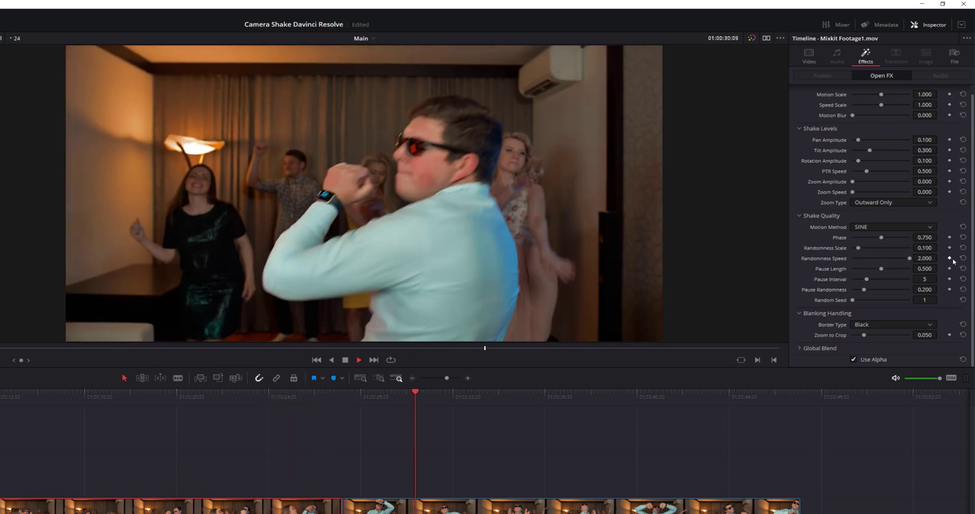
click(963, 258)
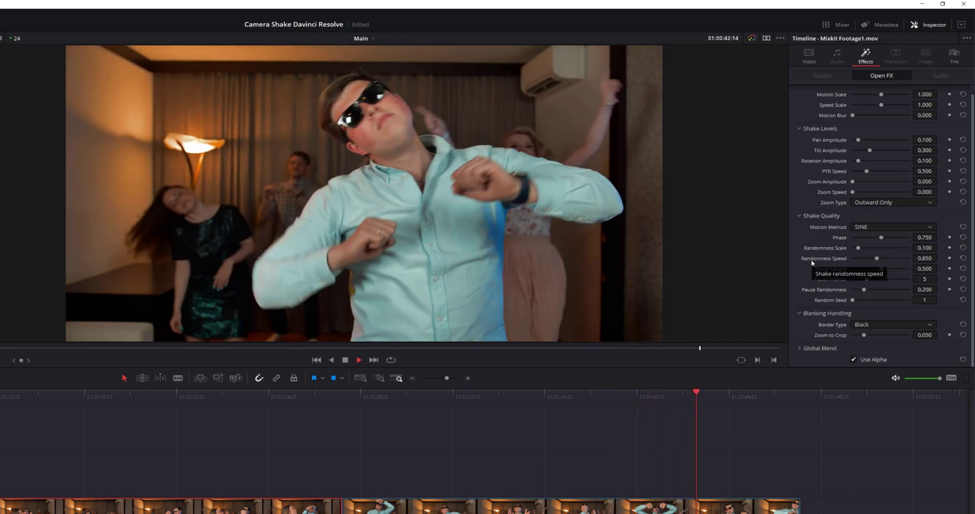
key(space)
key(Home)
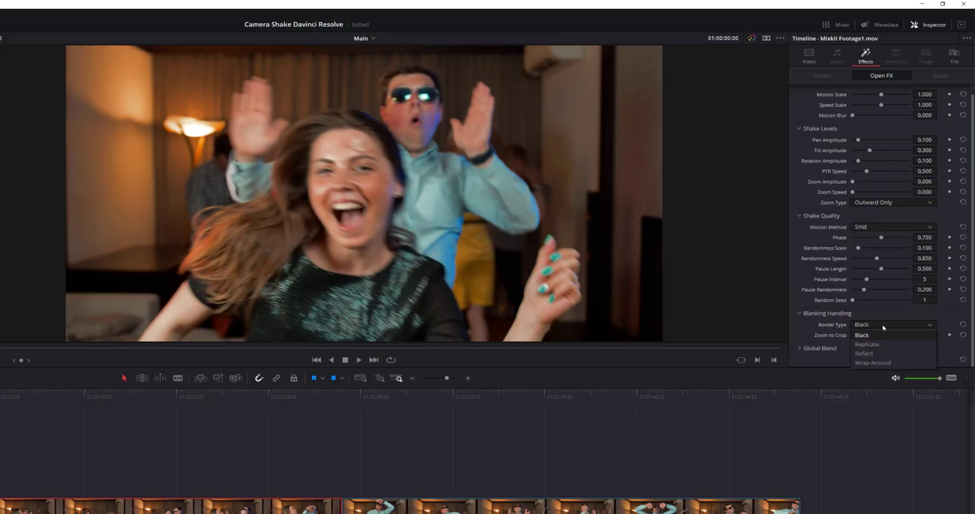
- Set Reflect borders and Pan Amplitude 1.000, trying Zoom to Crop 0.250 before restoring 0.050
click(874, 352)
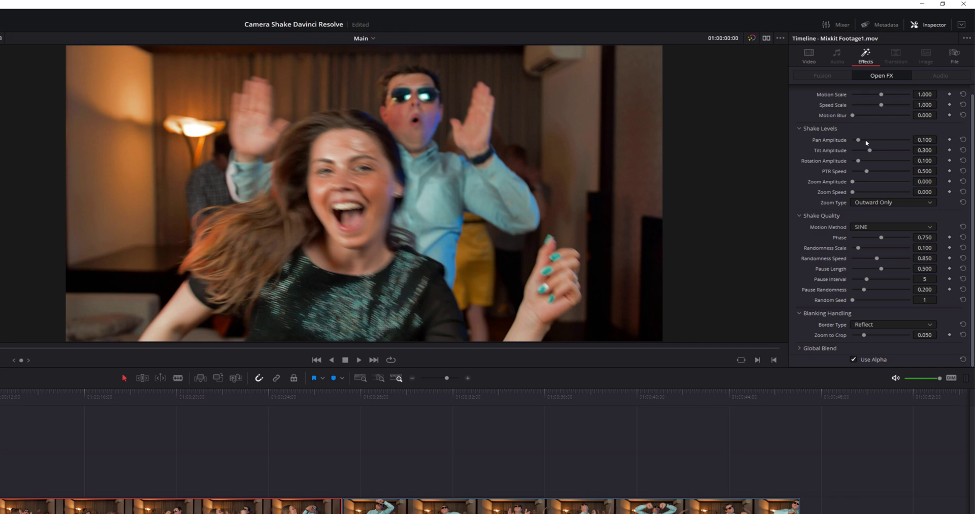
drag(868, 143, 944, 148)
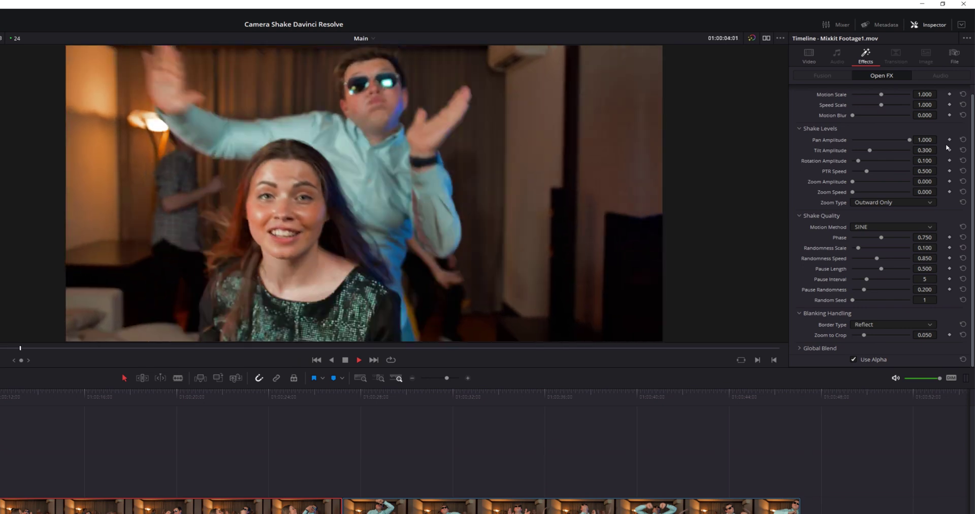
key(space)
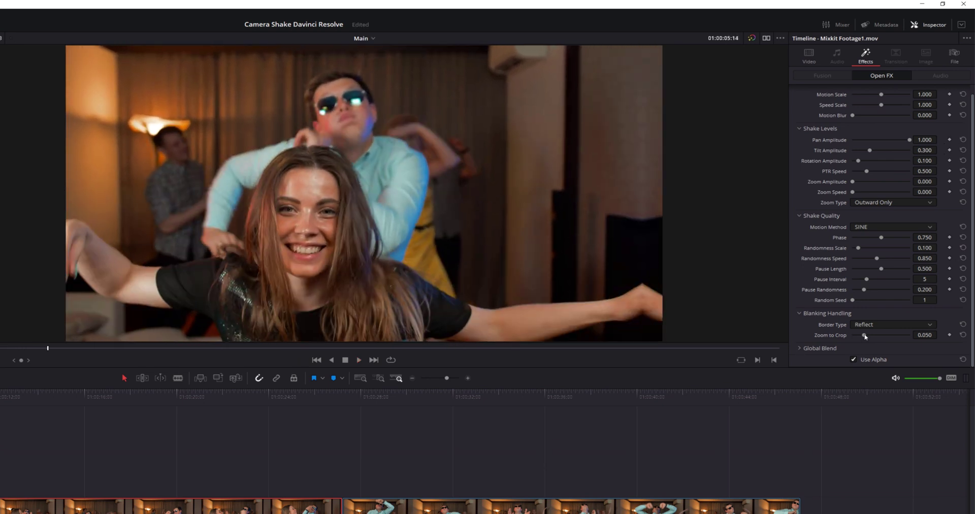
drag(866, 337, 912, 342)
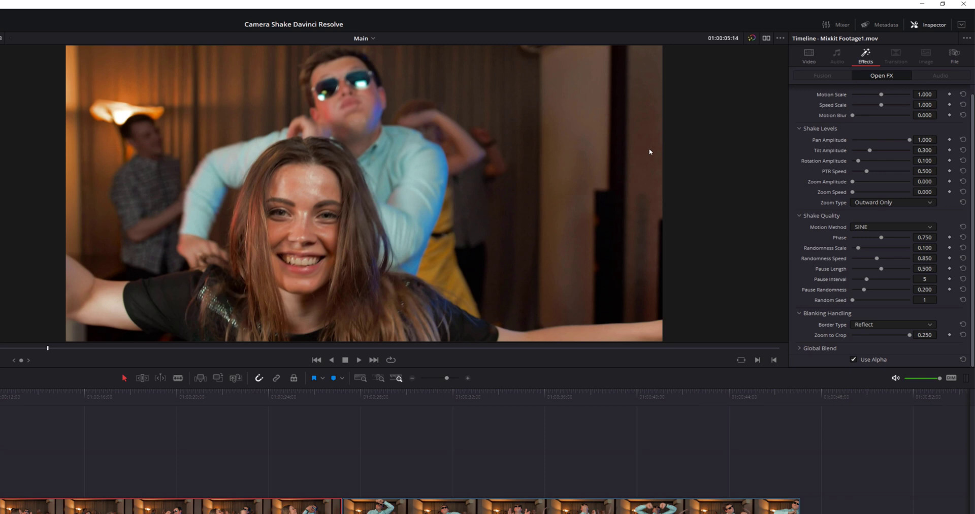
click(963, 336)
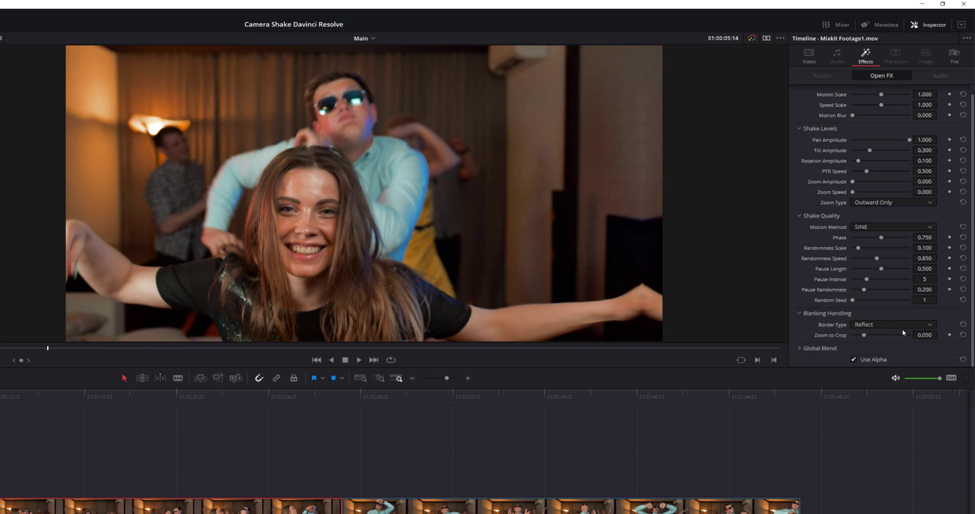
- Reset all Camera Shake settings to defaults and preview from the timeline start
scroll(903, 328, up, 1)
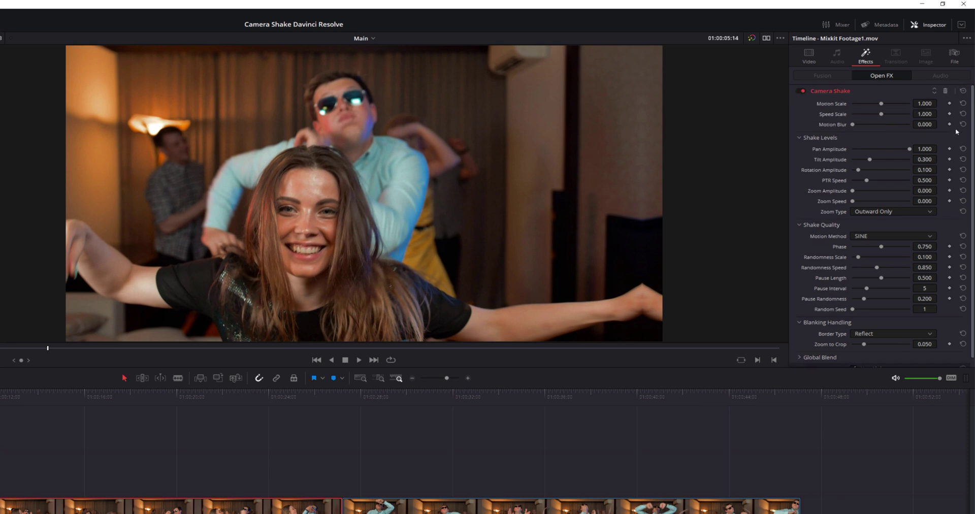
click(963, 91)
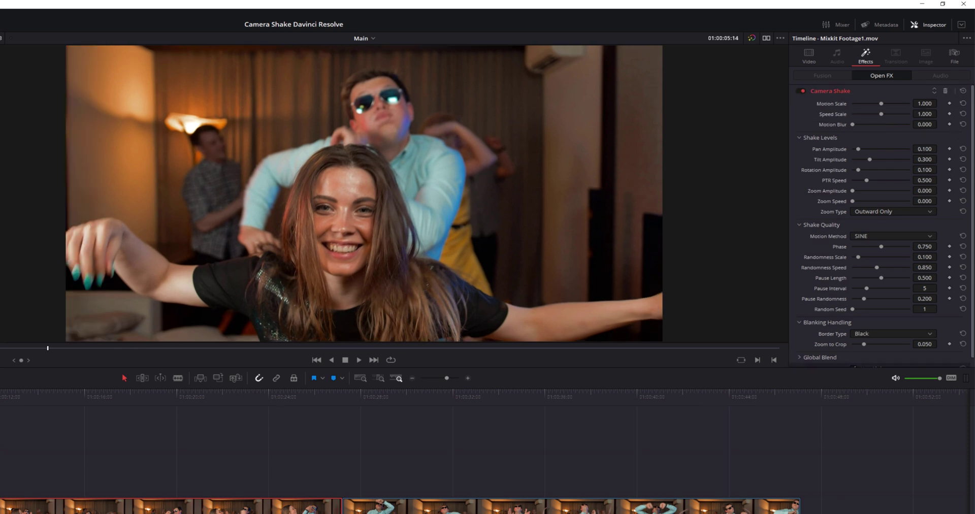
key(Home)
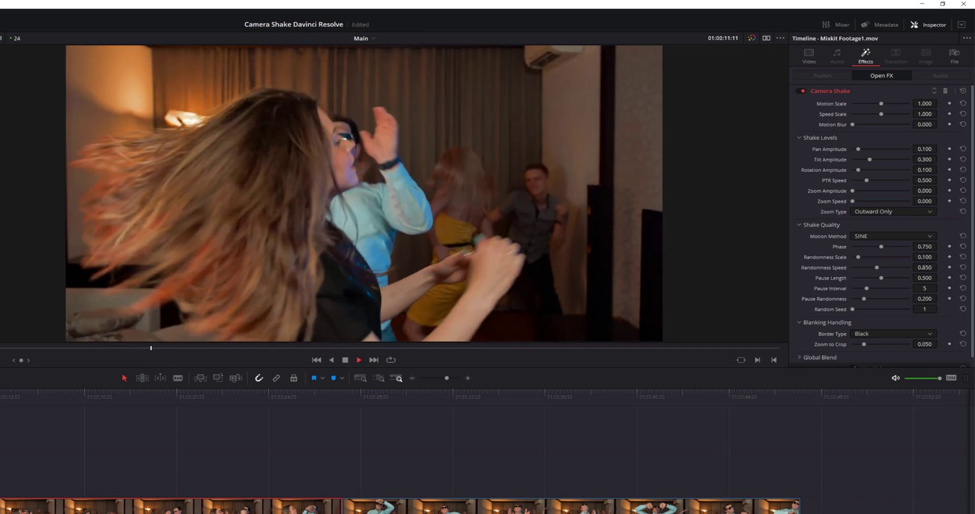
key(space)
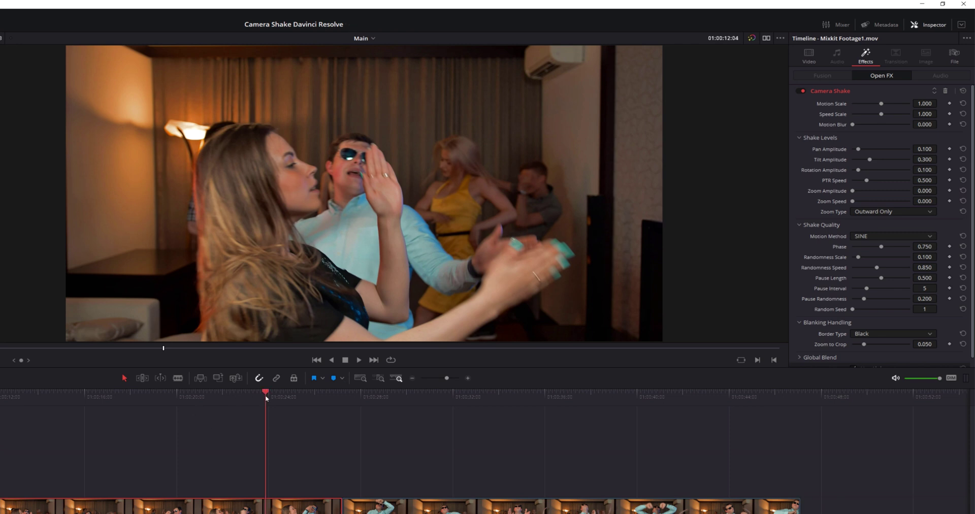
- Play the timeline across the cut between the two dance clips to review it
click(265, 395)
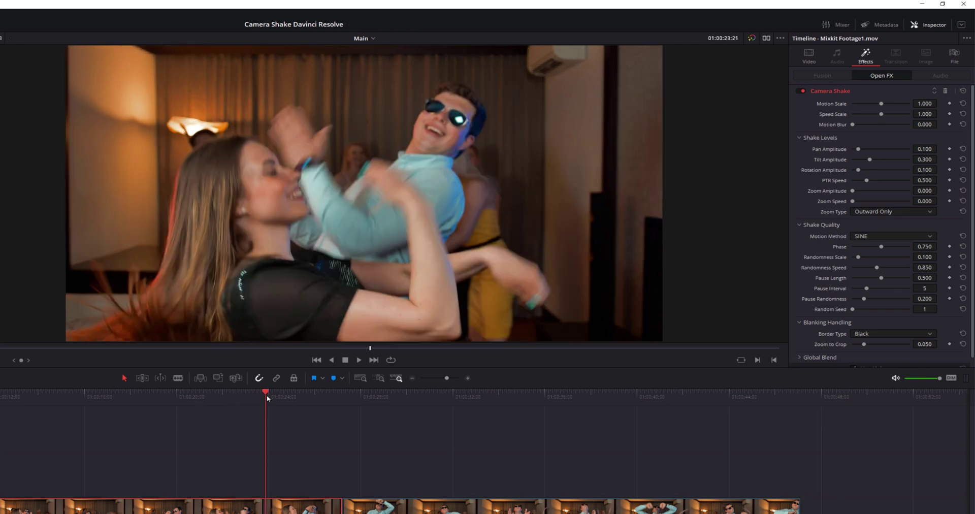
key(space)
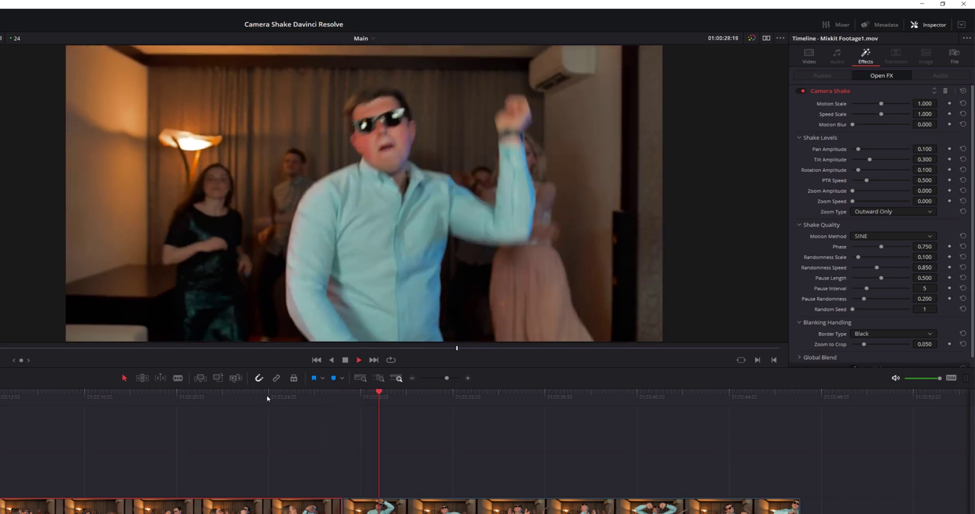
key(space)
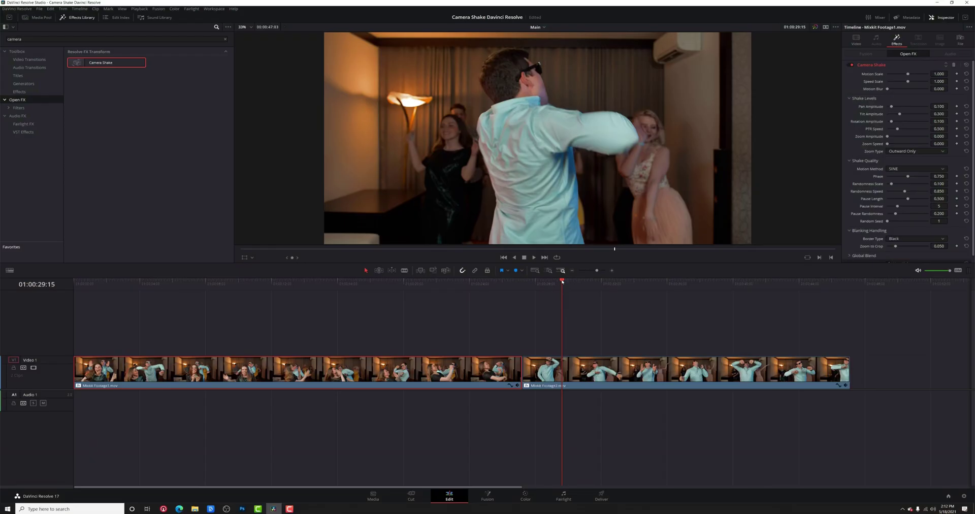
- Park the playhead on the cut and drop an Adjustment Clip on V2 above it
drag(562, 282, 499, 282)
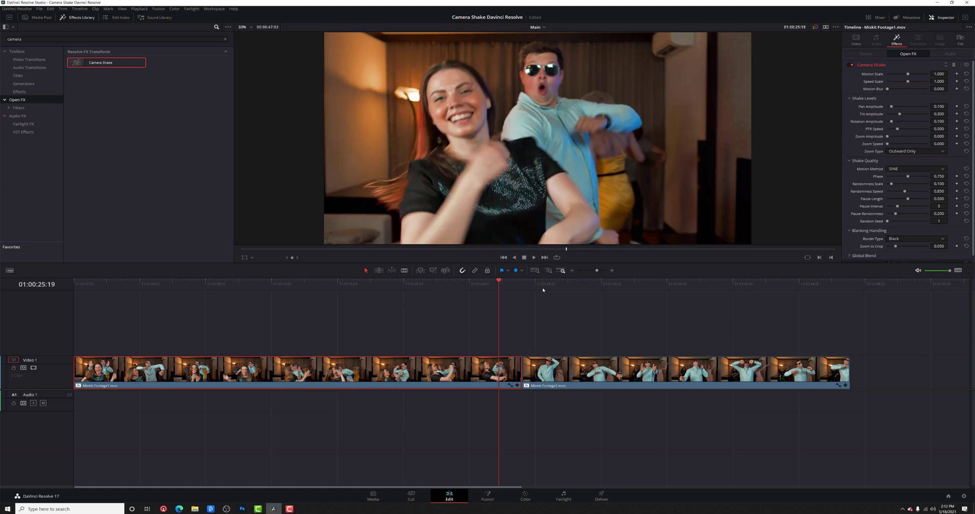
click(545, 284)
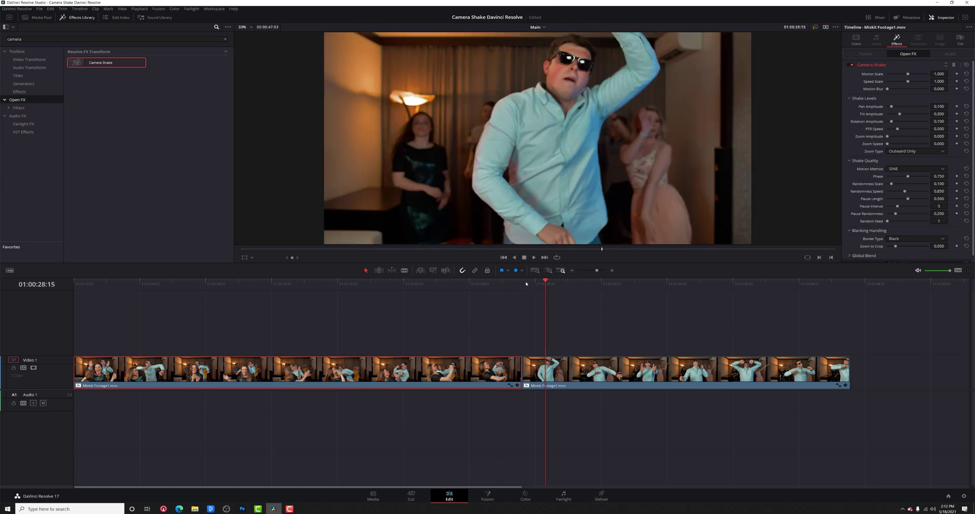
click(526, 283)
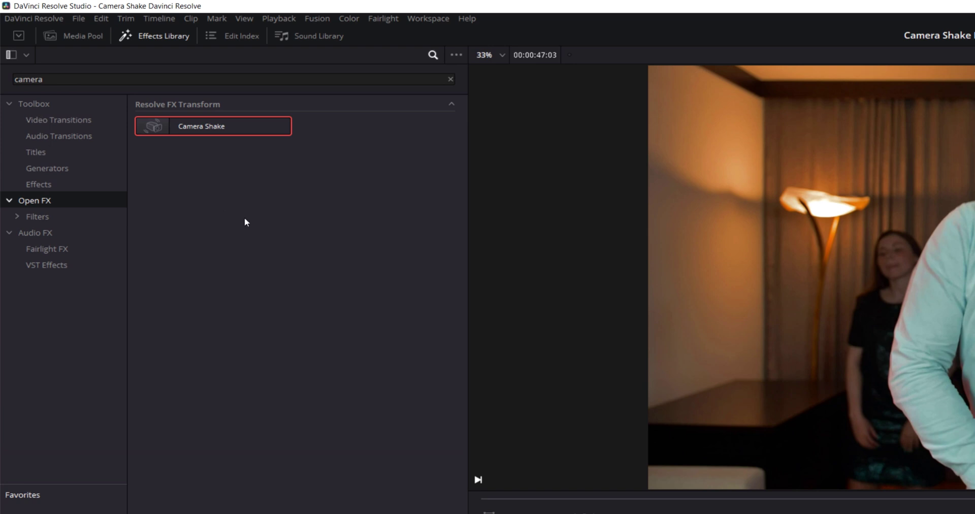
click(451, 79)
click(51, 186)
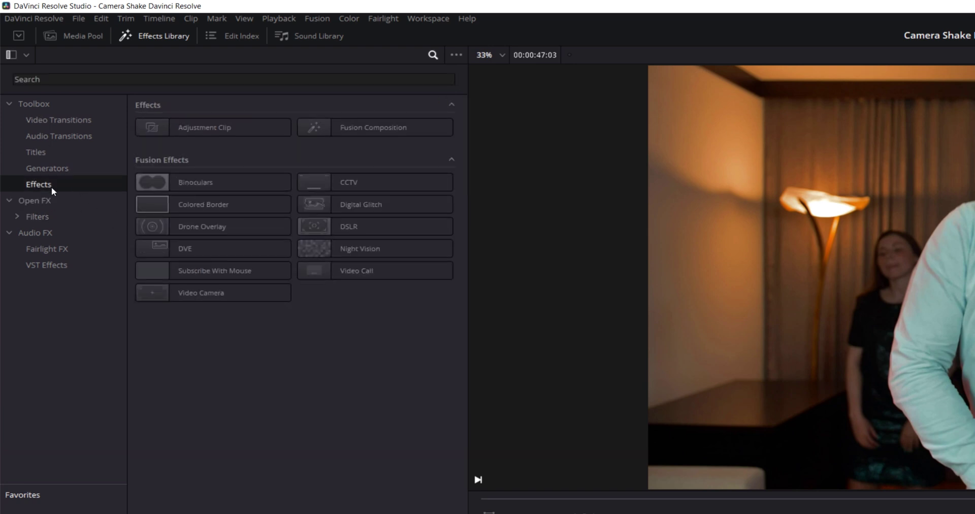
drag(203, 133, 208, 154)
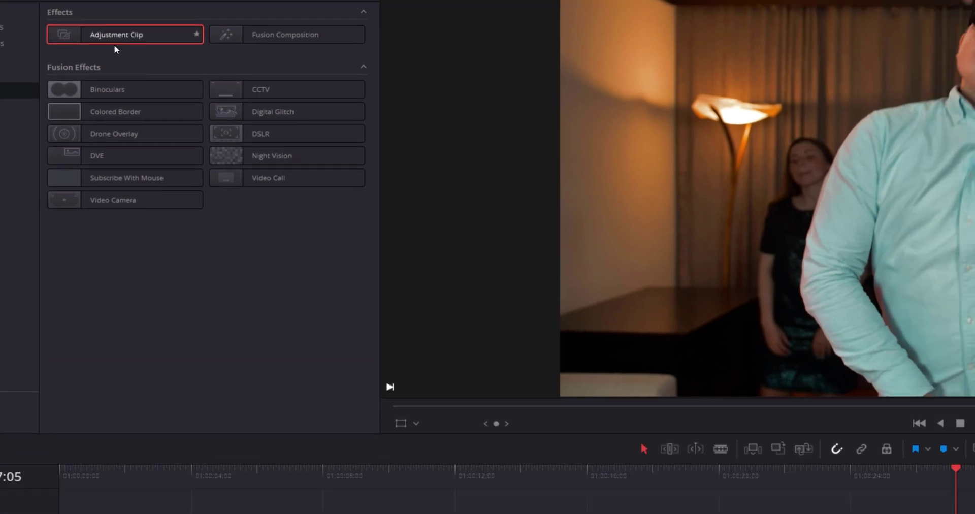
drag(77, 14, 481, 173)
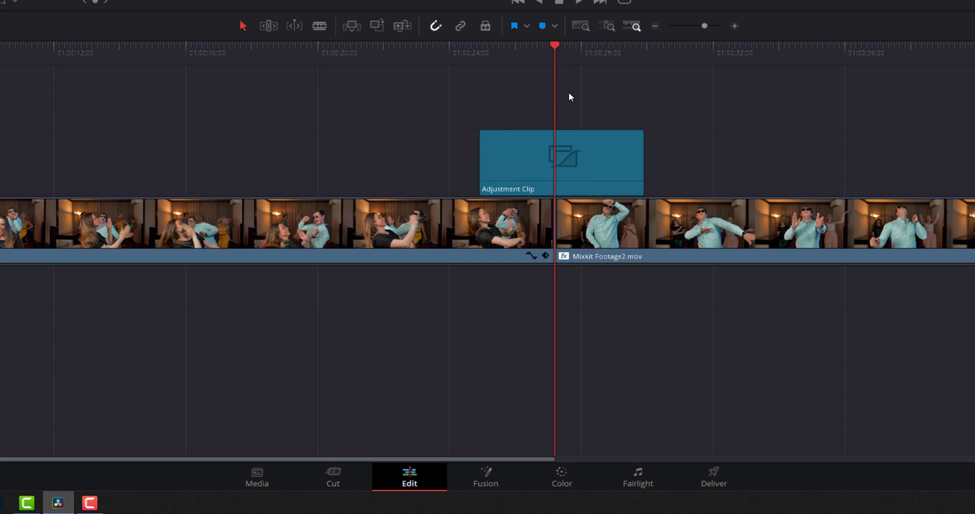
- Trim the Adjustment Clip's start to a couple of frames before the cut
key(Left)
key(Left)
key(Left)
key(Left)
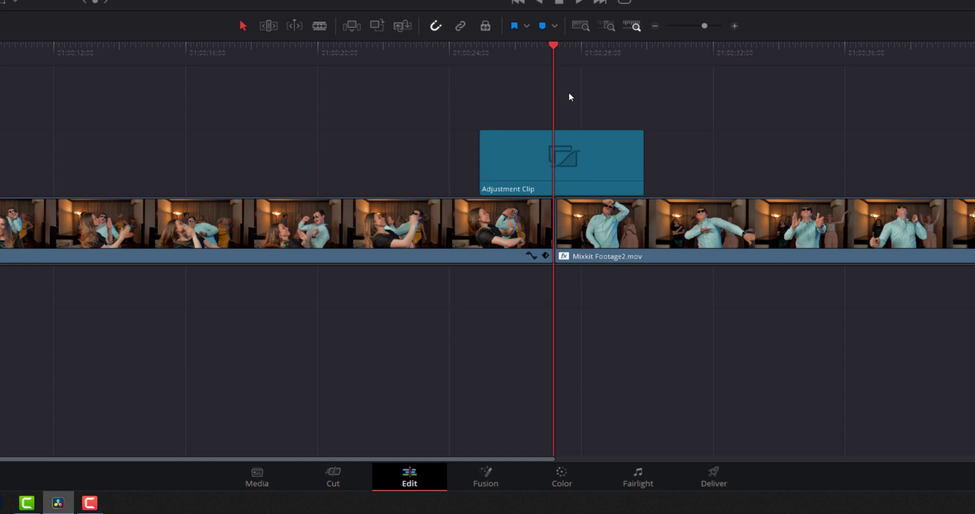
key(Left)
key(Left)
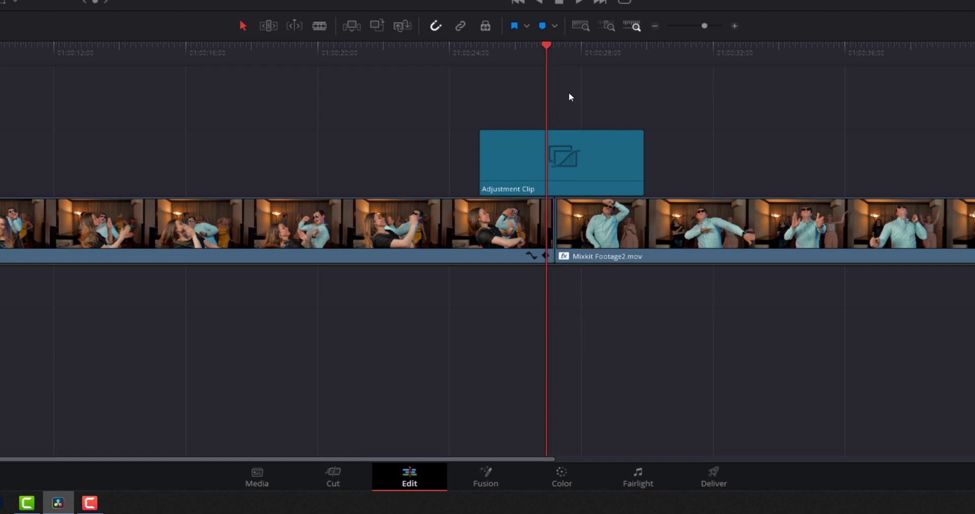
click(591, 137)
drag(480, 159, 549, 158)
- Trim the Adjustment Clip's end to a few frames after the cut
click(555, 49)
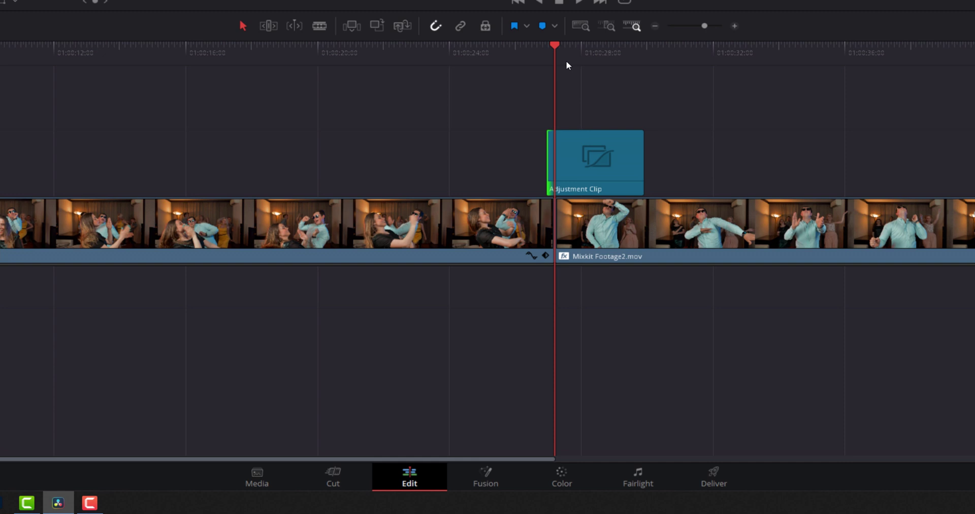
key(Right)
key(Right)
key(Right)
key(Right)
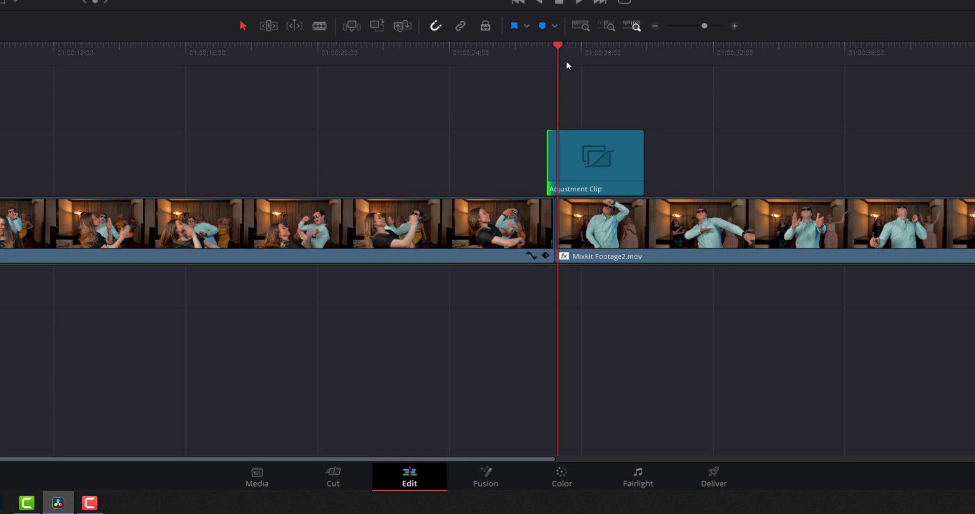
key(Right)
key(Right)
key(Right)
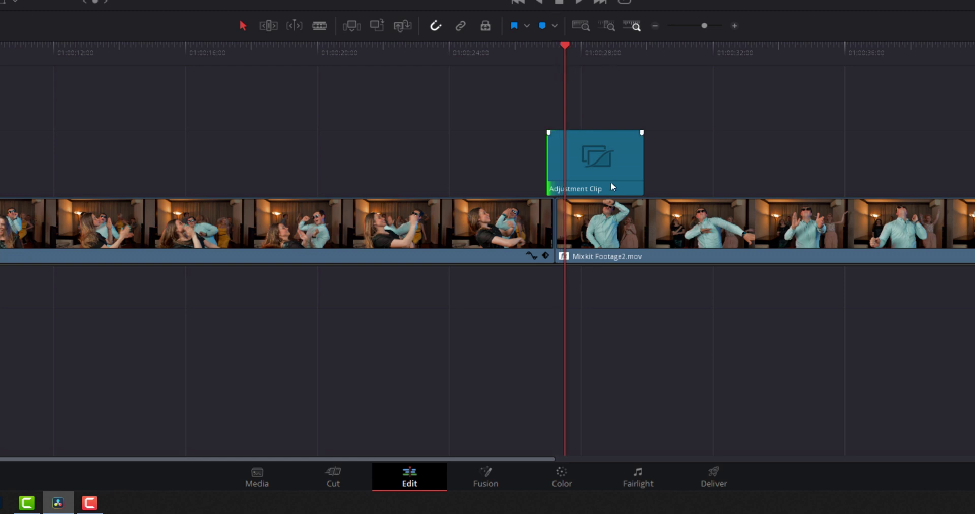
drag(638, 158, 563, 161)
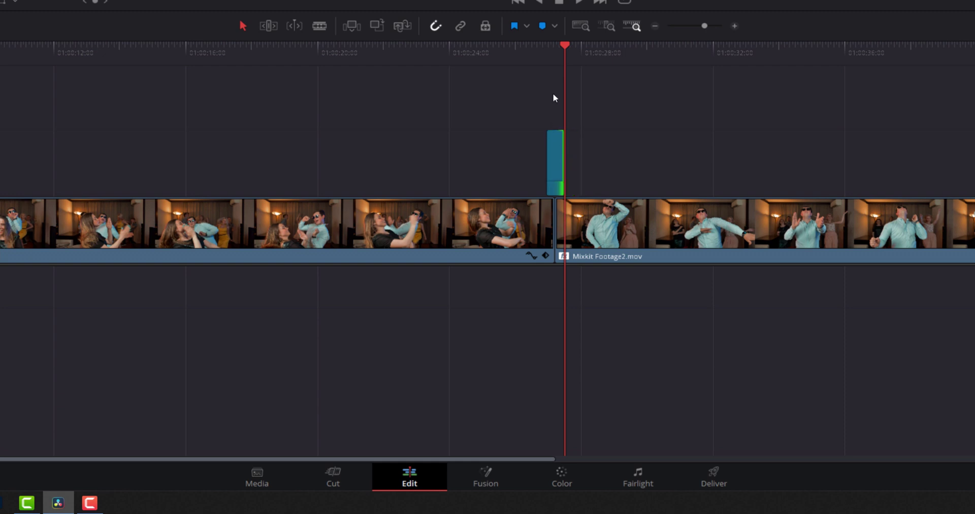
click(557, 147)
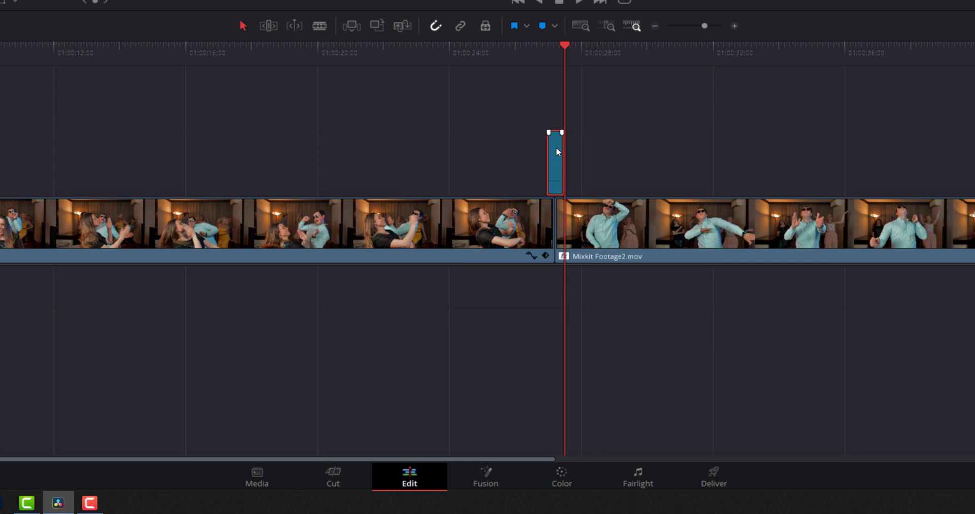
click(556, 53)
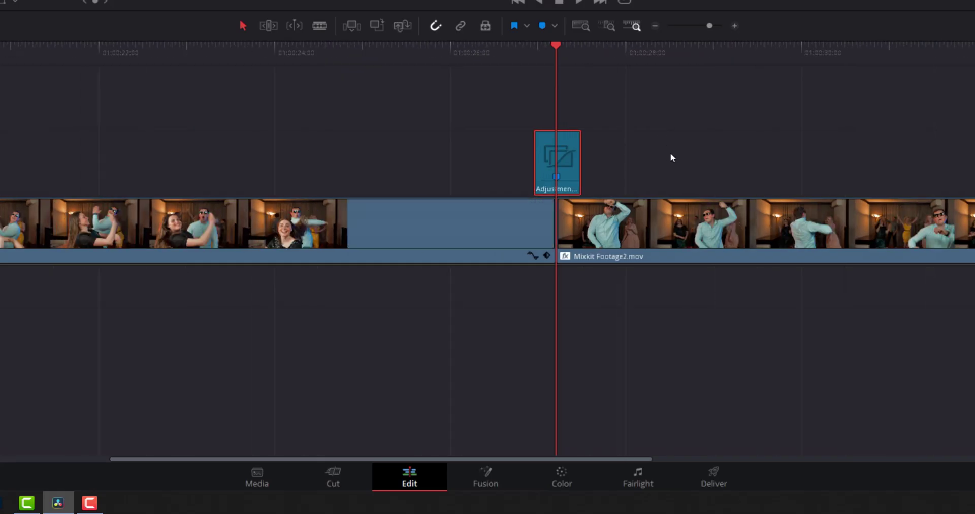
- Search Open FX for 'camera' and drop Camera Shake onto the Adjustment Clip
scroll(672, 157, up, 6)
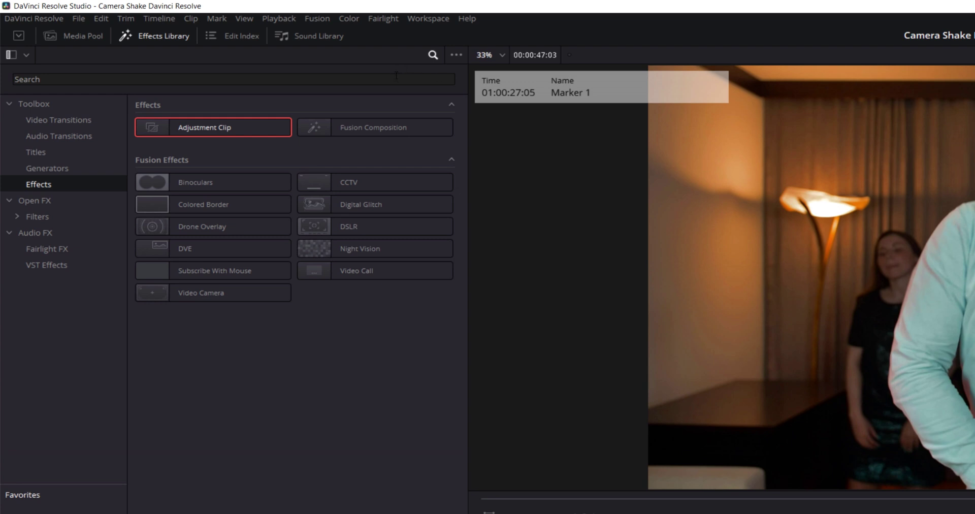
click(32, 202)
click(61, 80)
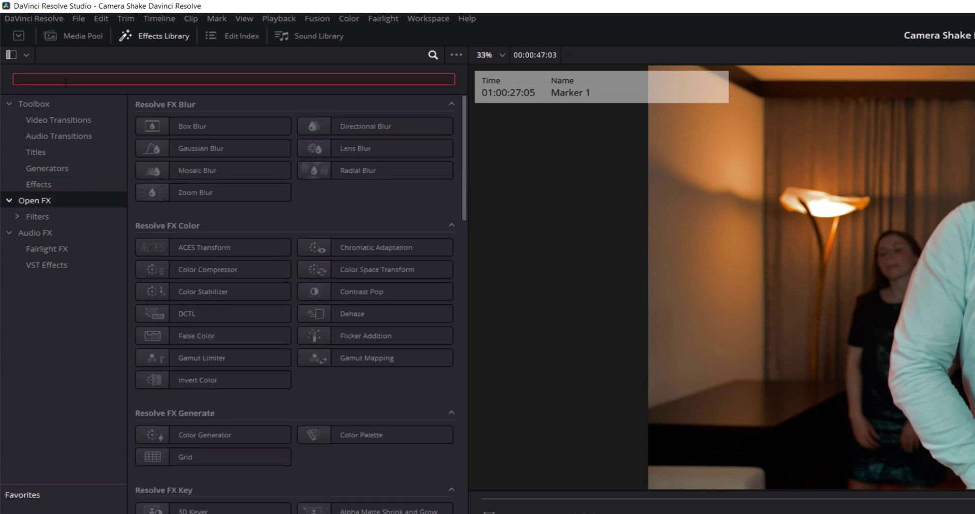
text(camera)
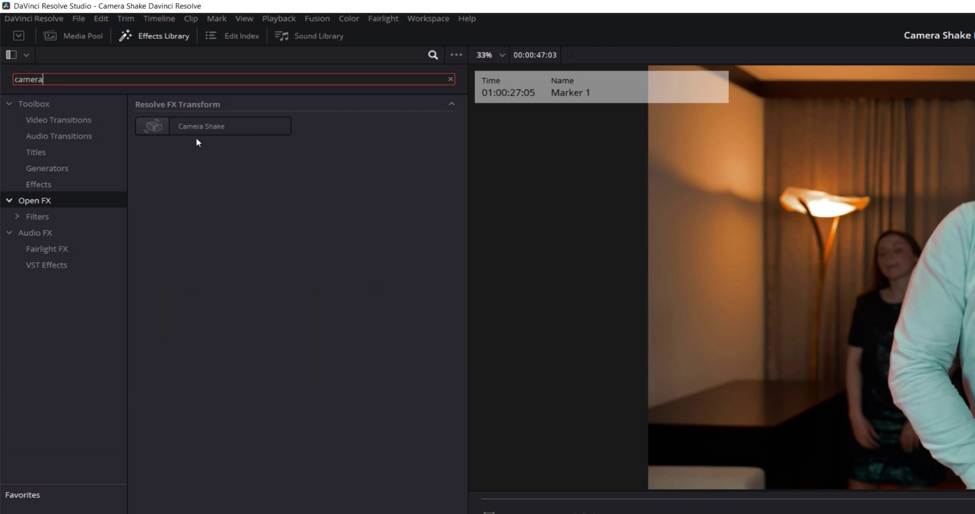
drag(193, 133, 468, 171)
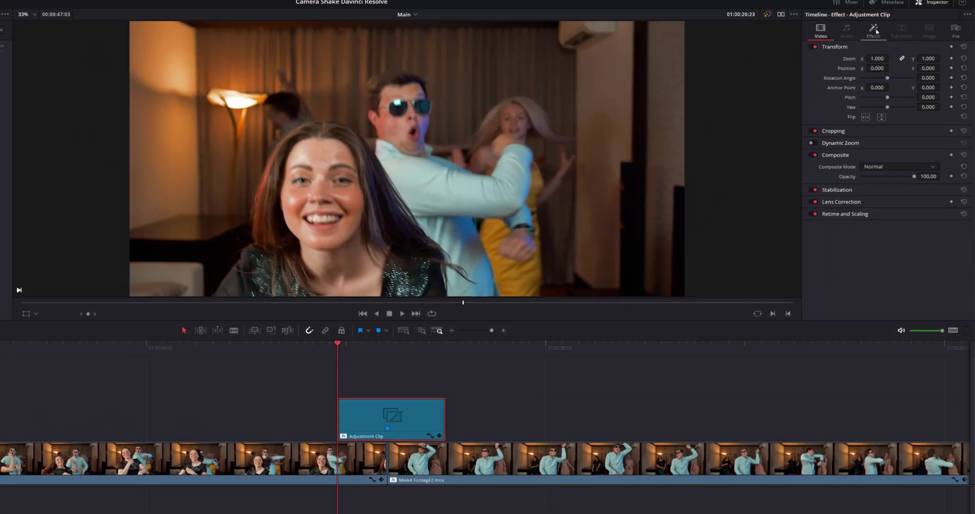
- Set Motion Scale and Speed Scale to 0 and keyframe them at the Adjustment Clip's start
click(875, 31)
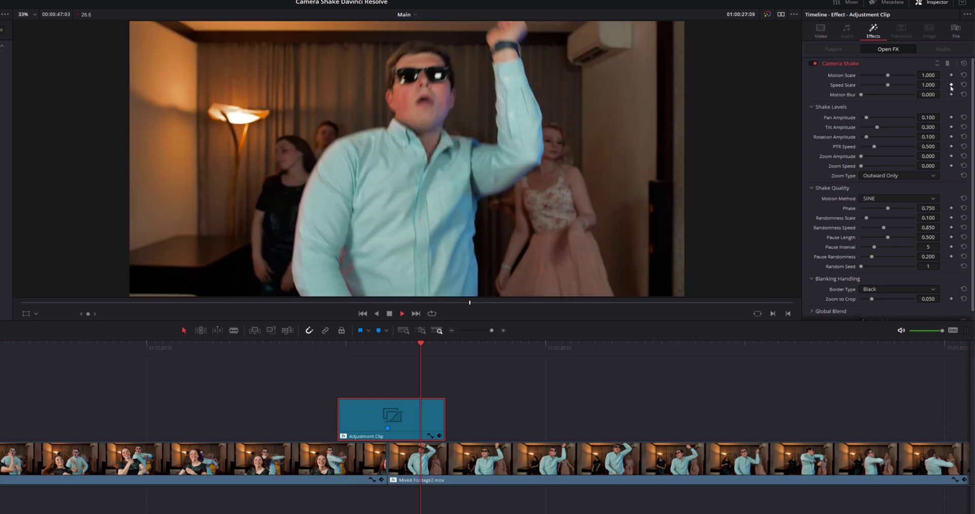
key(j)
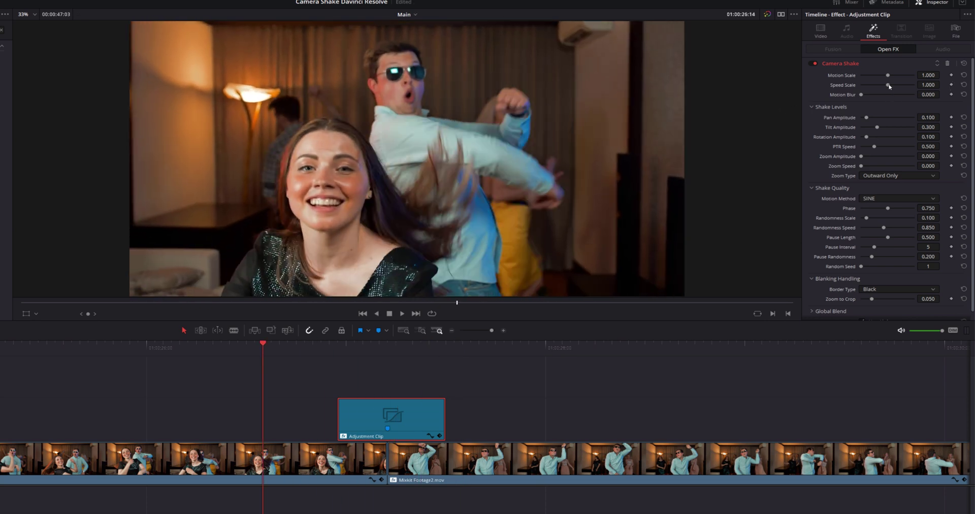
drag(889, 86, 854, 89)
click(337, 346)
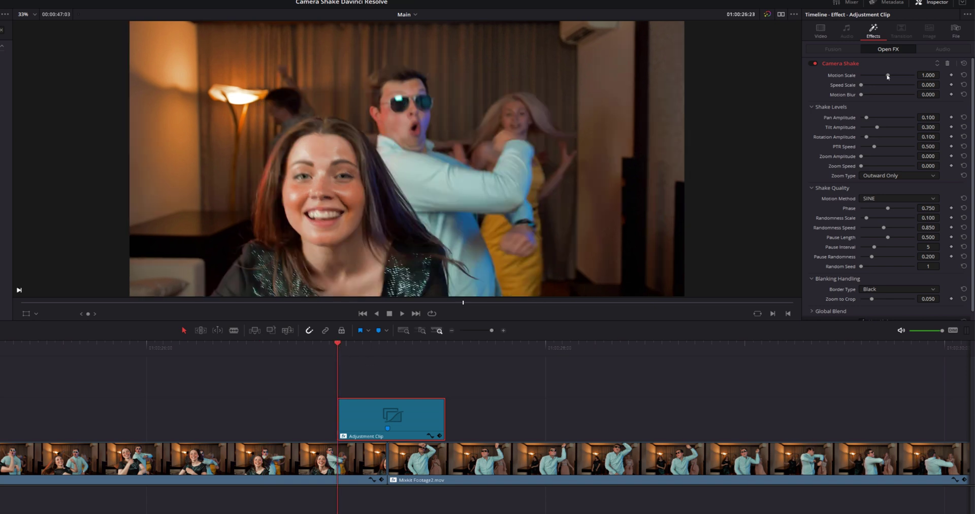
drag(888, 76, 860, 76)
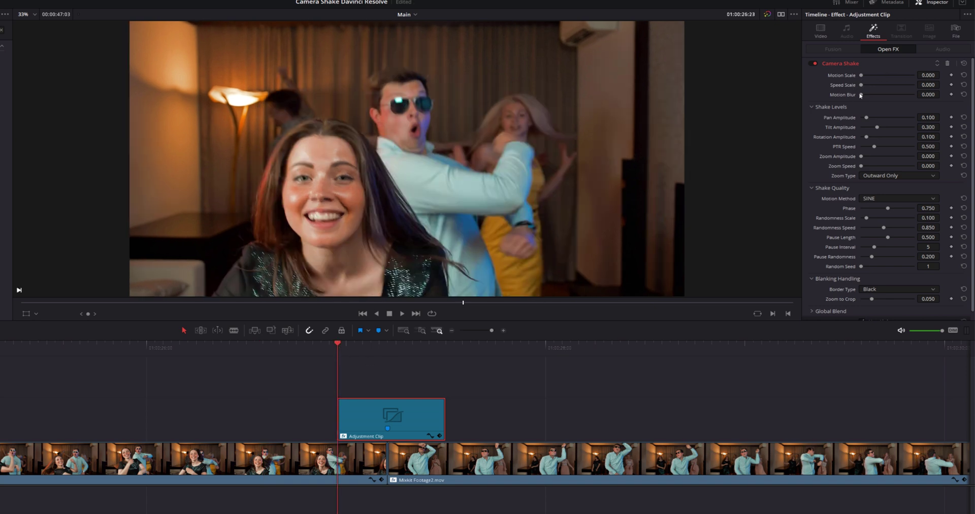
click(952, 75)
click(951, 85)
- At Marker 1, set Motion Scale 2, Speed Scale 2 and Motion Blur 1, then save
click(388, 350)
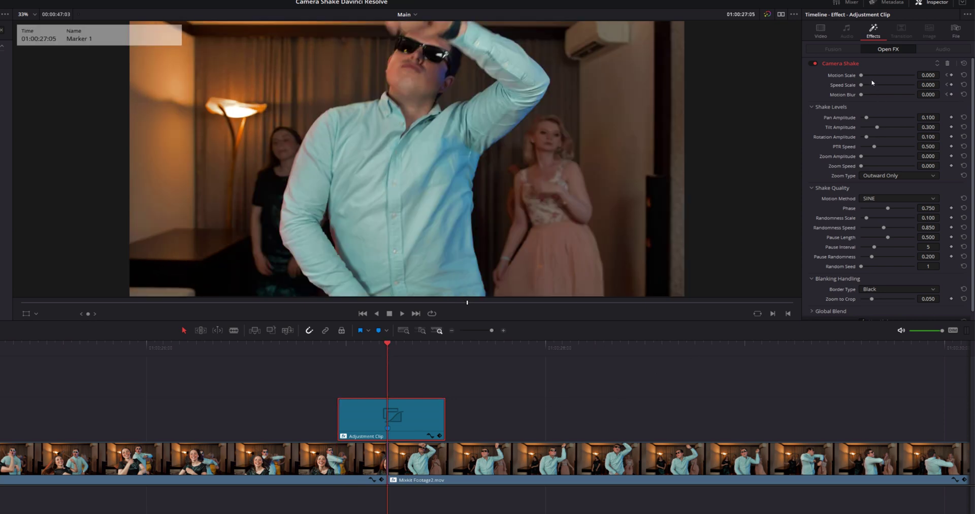
drag(861, 76, 968, 77)
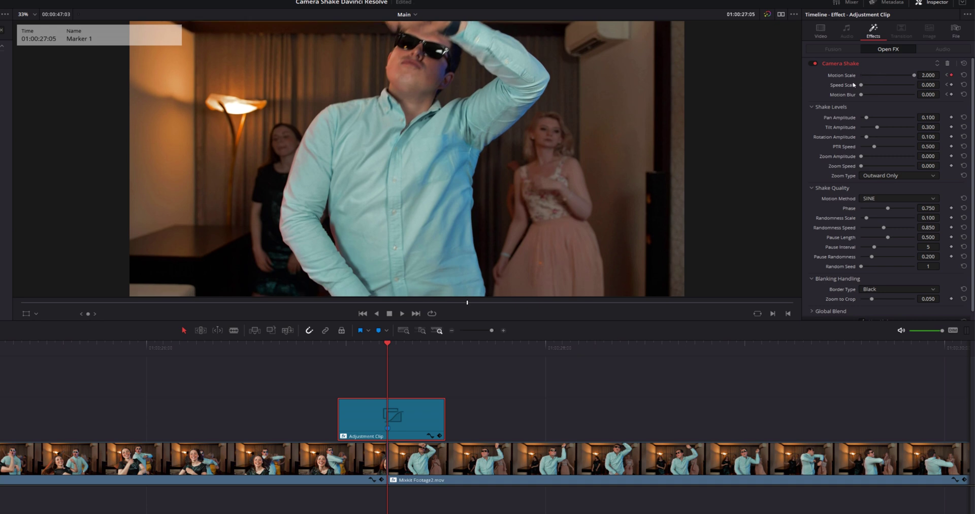
drag(862, 85, 963, 93)
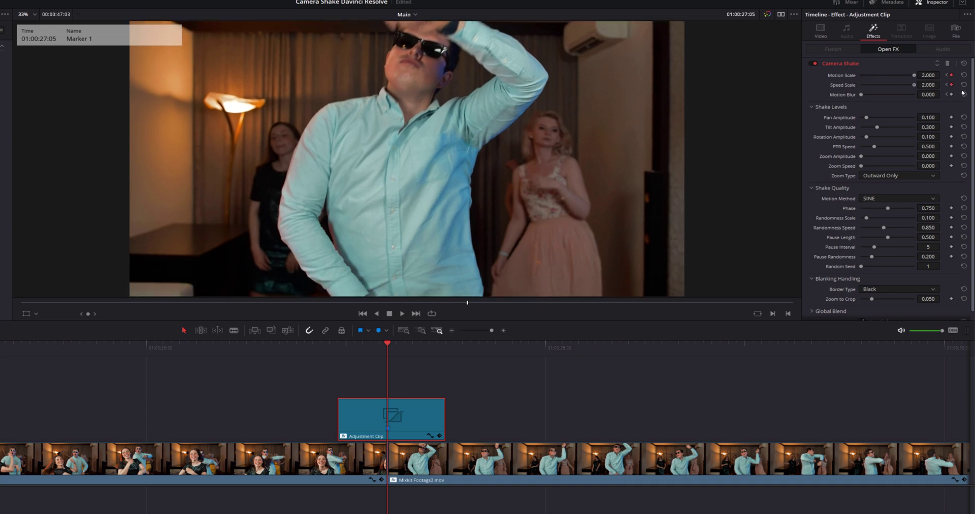
drag(861, 95, 965, 95)
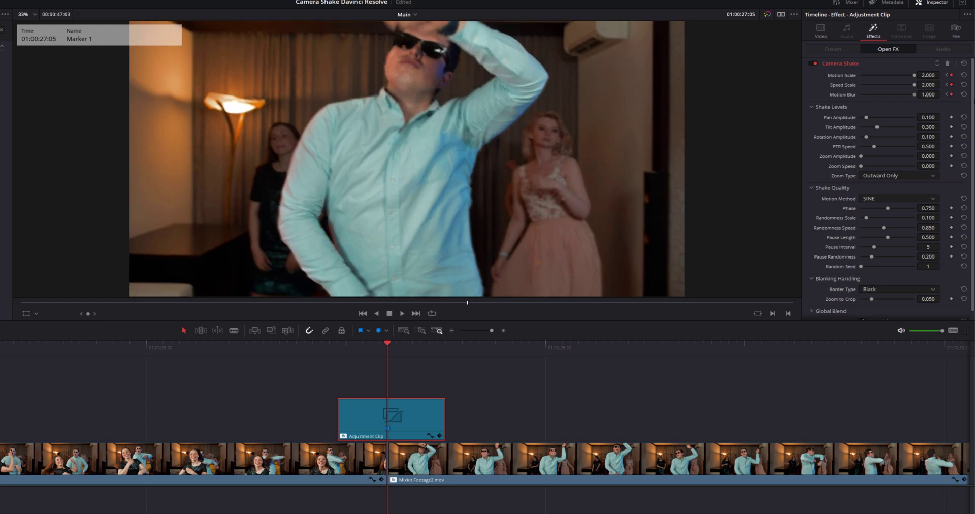
key(ctrl+s)
- On the Adjustment Clip's last frame, bring Motion Scale and Speed Scale back to 0
click(445, 347)
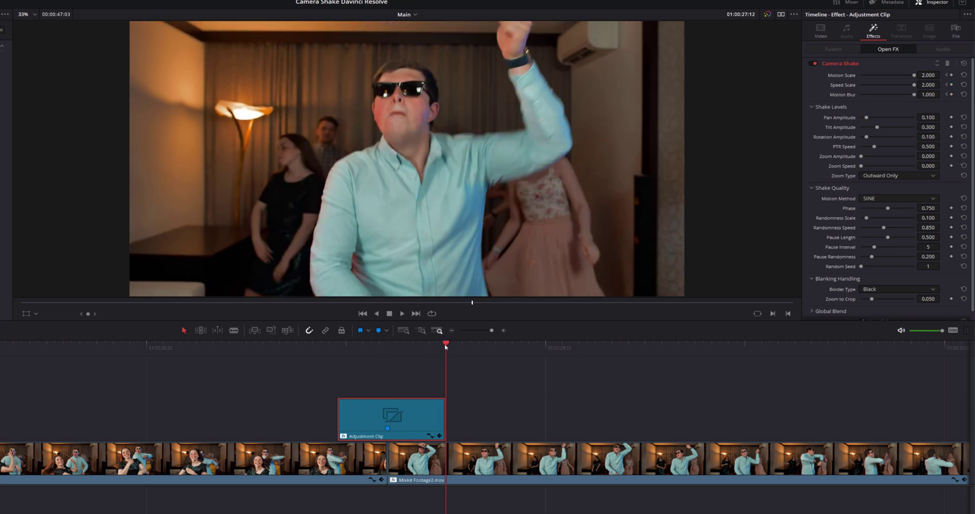
key(Left)
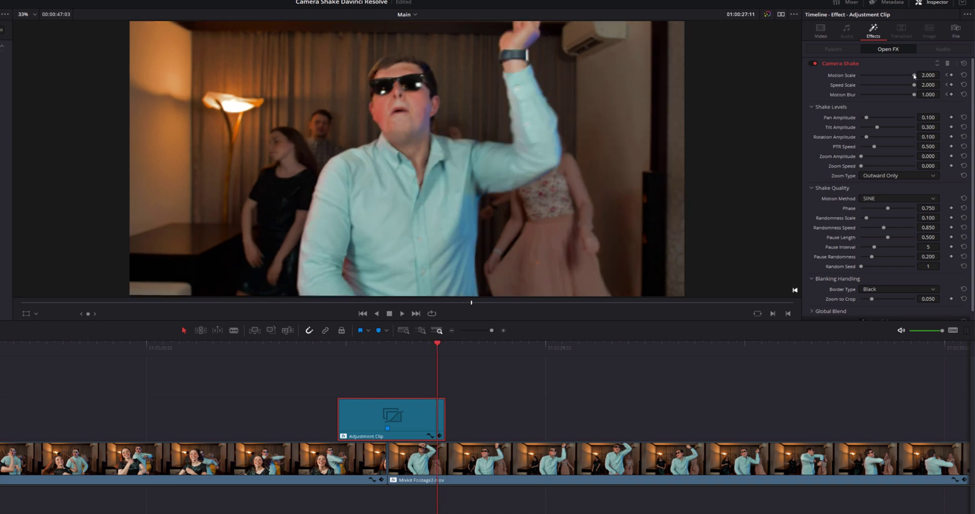
drag(914, 76, 860, 76)
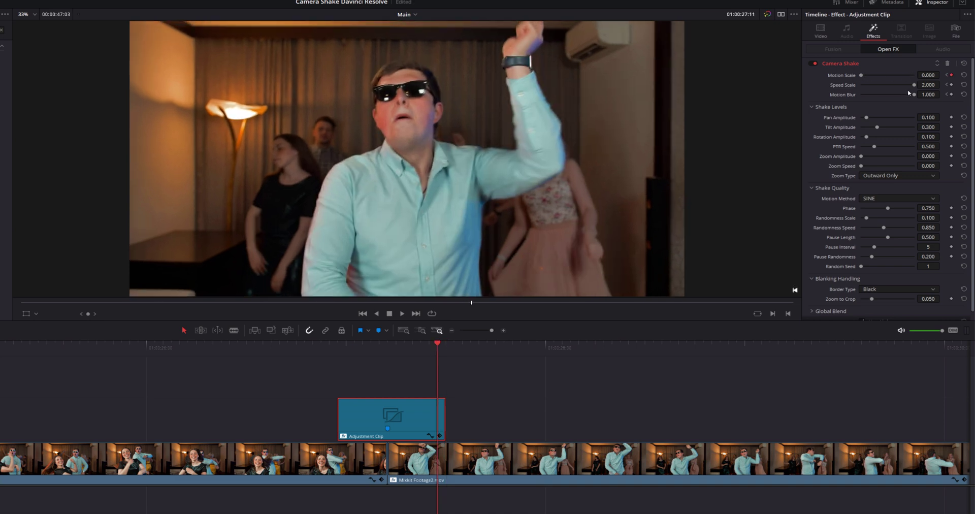
drag(914, 88, 843, 99)
- Play the transition forward and backward to preview the keyframed shake
click(230, 347)
key(space)
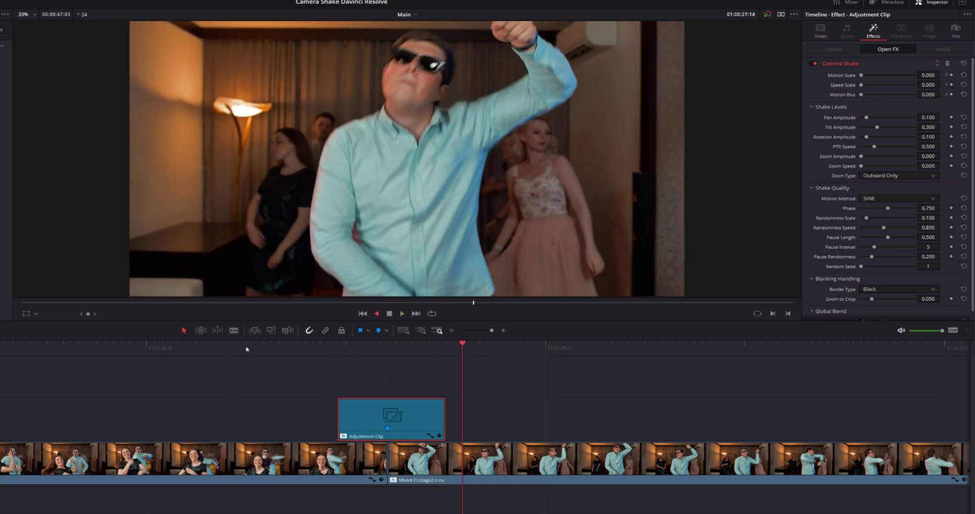
key(l)
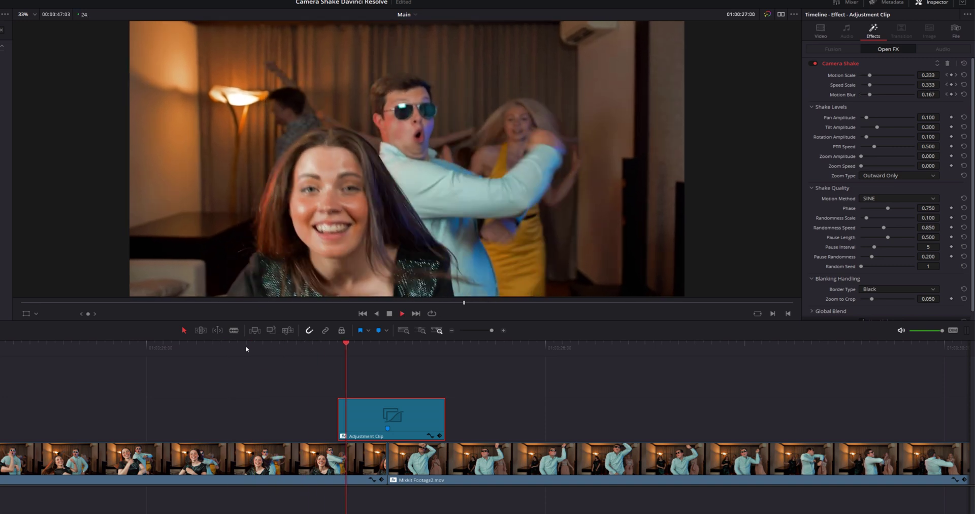
key(space)
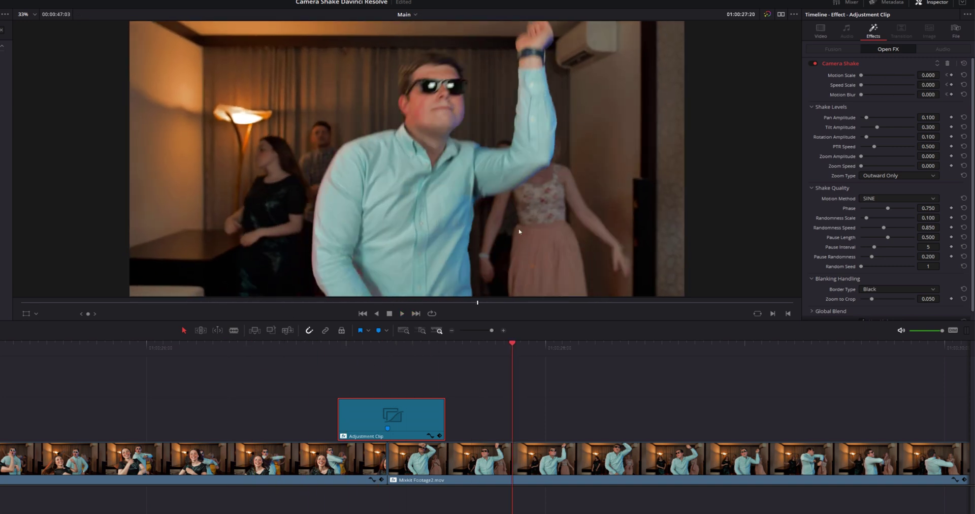
- Keyframe Pan, Tilt, Rotation Amplitude and PTR Speed at 0 at the clip start
click(388, 344)
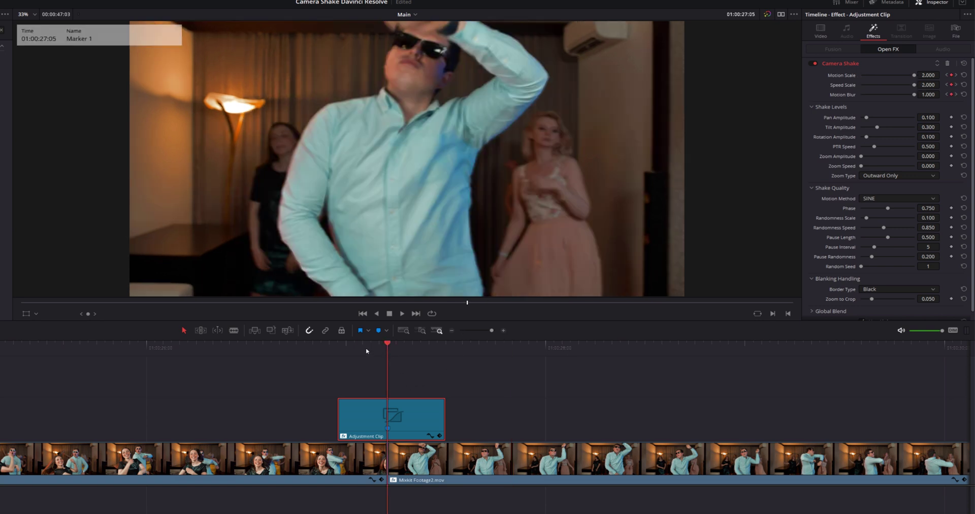
click(339, 347)
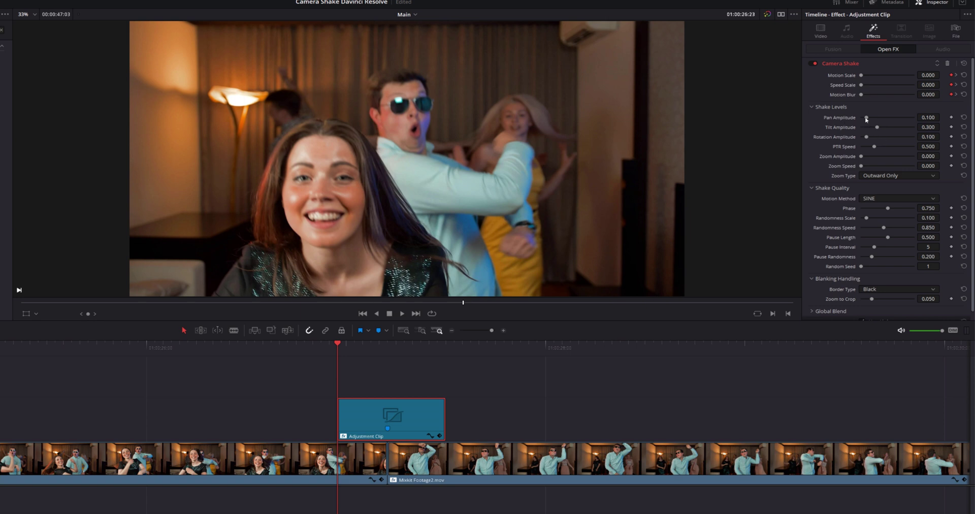
drag(867, 120, 857, 149)
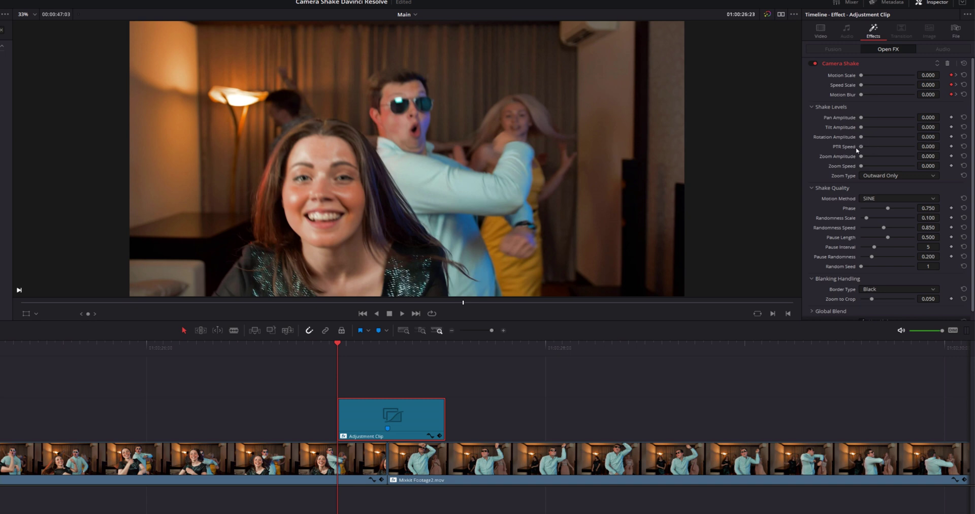
click(952, 117)
click(951, 127)
click(952, 137)
click(952, 146)
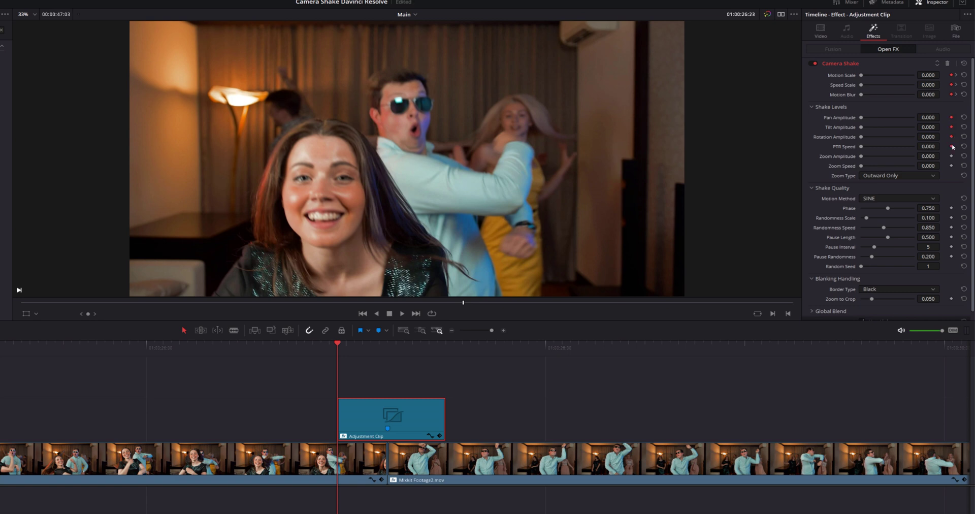
- At Marker 1, raise Pan and Tilt Amplitude to 1 and PTR Speed to 2
click(387, 349)
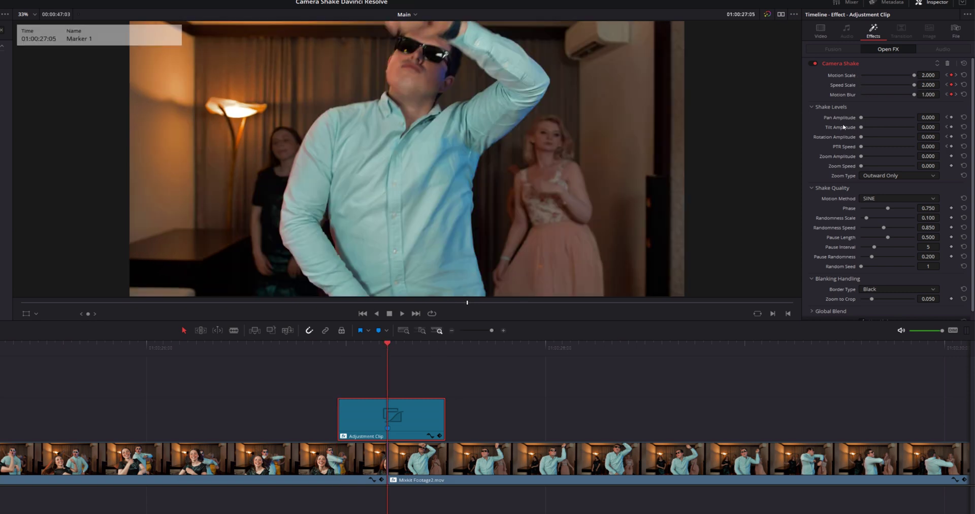
click(949, 118)
drag(862, 129, 950, 137)
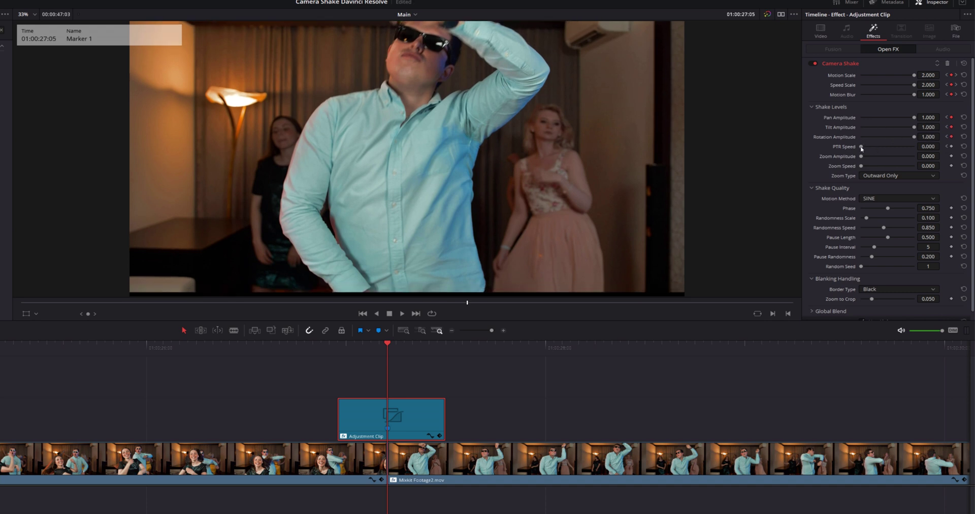
drag(862, 147, 917, 147)
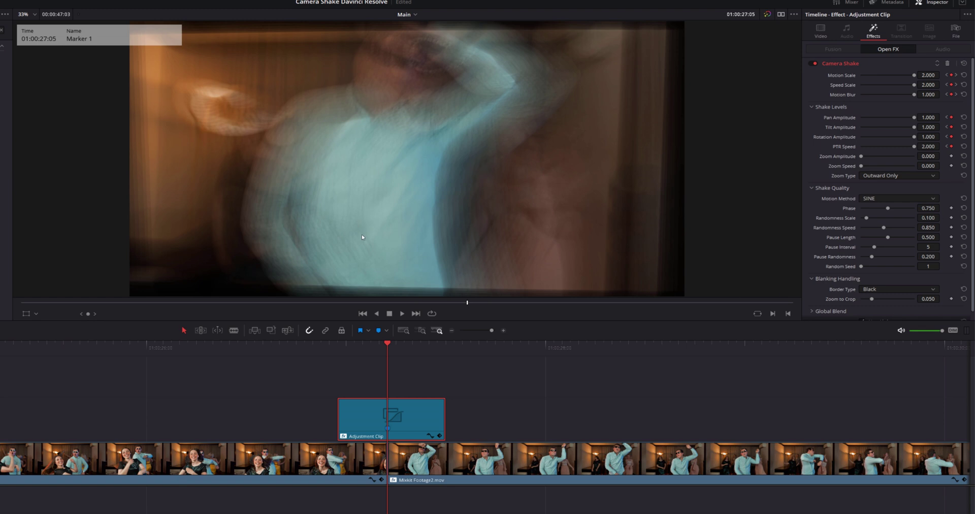
- On the clip's last frame, set Pan, Tilt, Rotation Amplitude and PTR Speed back to 0
click(446, 351)
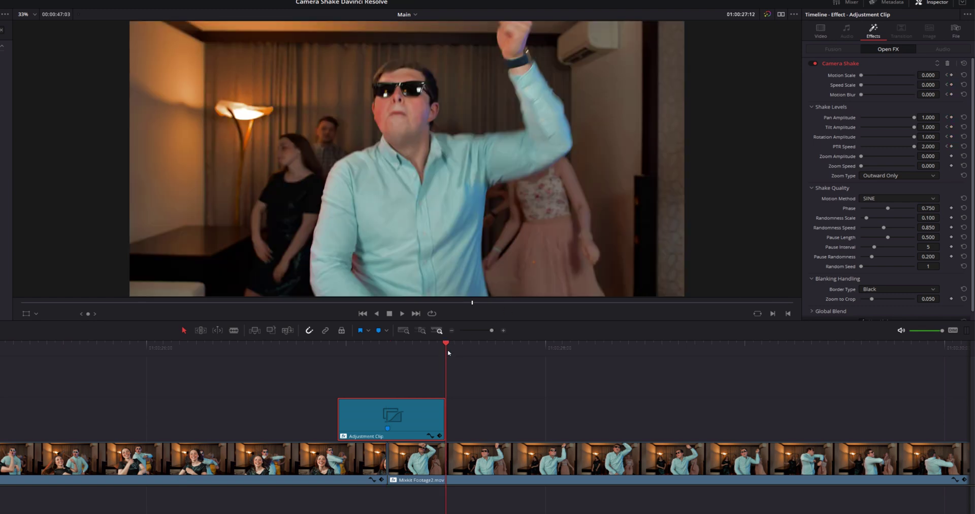
key(Left)
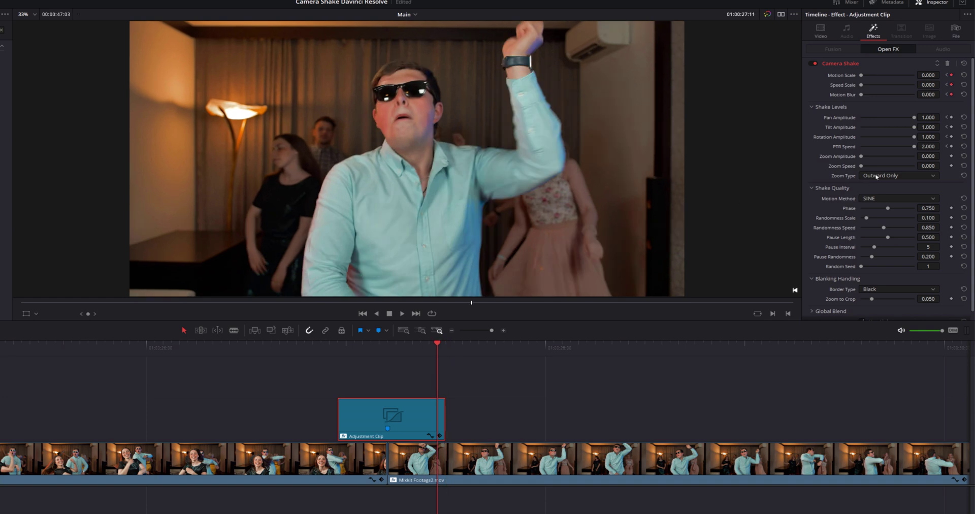
drag(914, 118, 837, 127)
drag(915, 127, 821, 134)
drag(915, 137, 840, 139)
drag(914, 146, 869, 147)
click(198, 346)
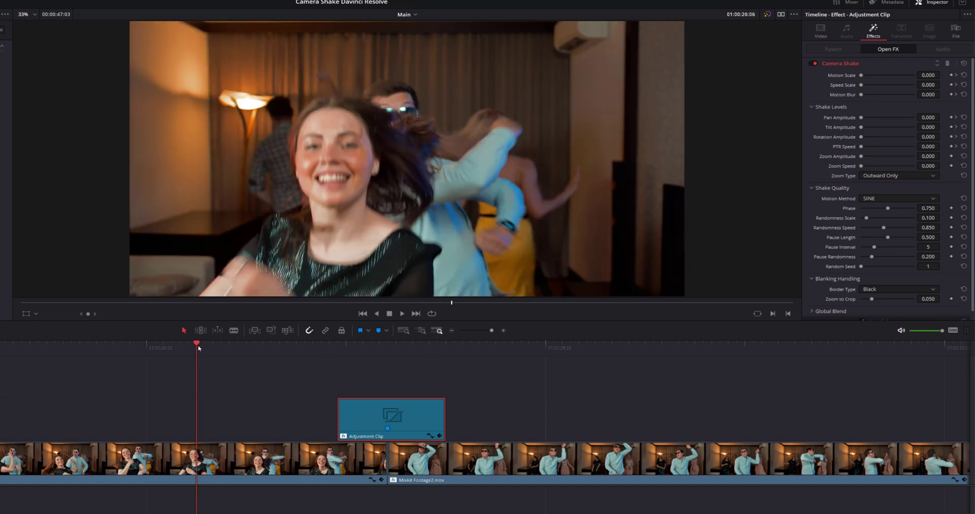
key(space)
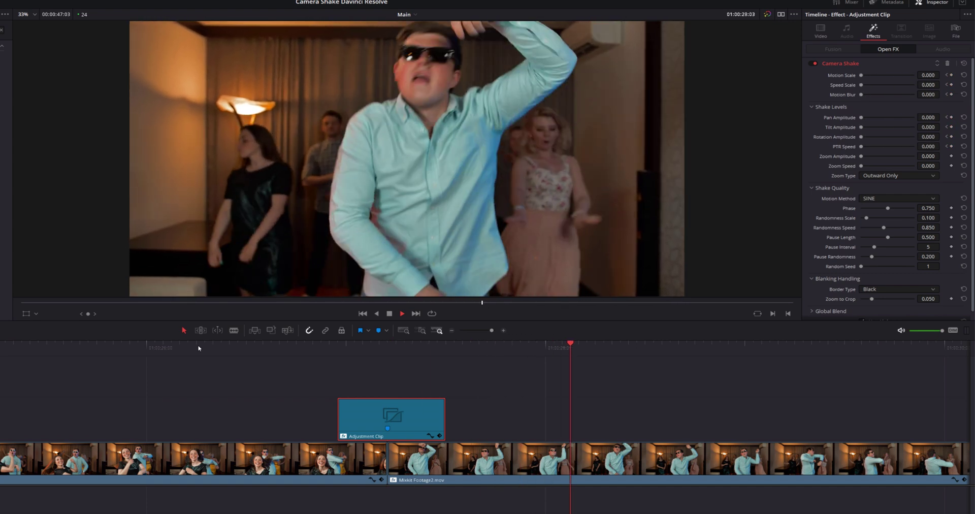
key(space)
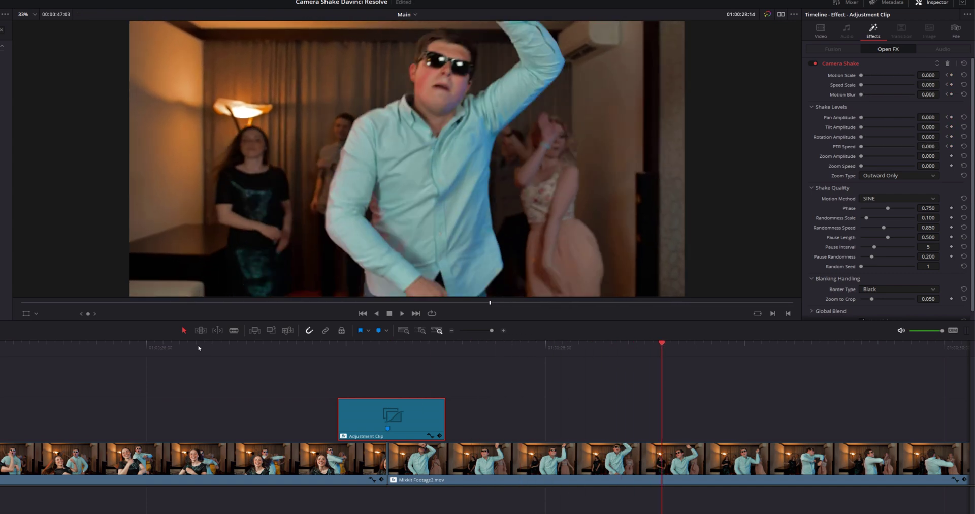
click(338, 350)
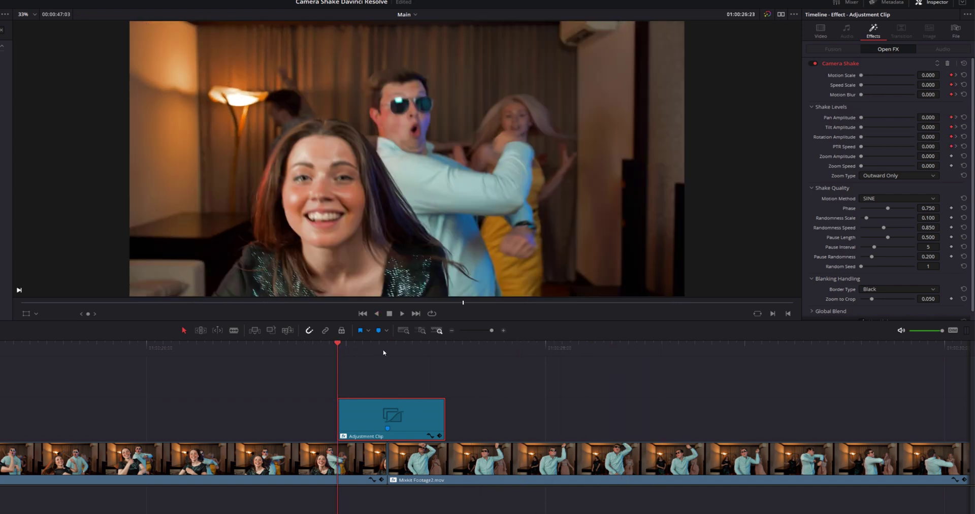
key(Right)
key(Right)
key(Right)
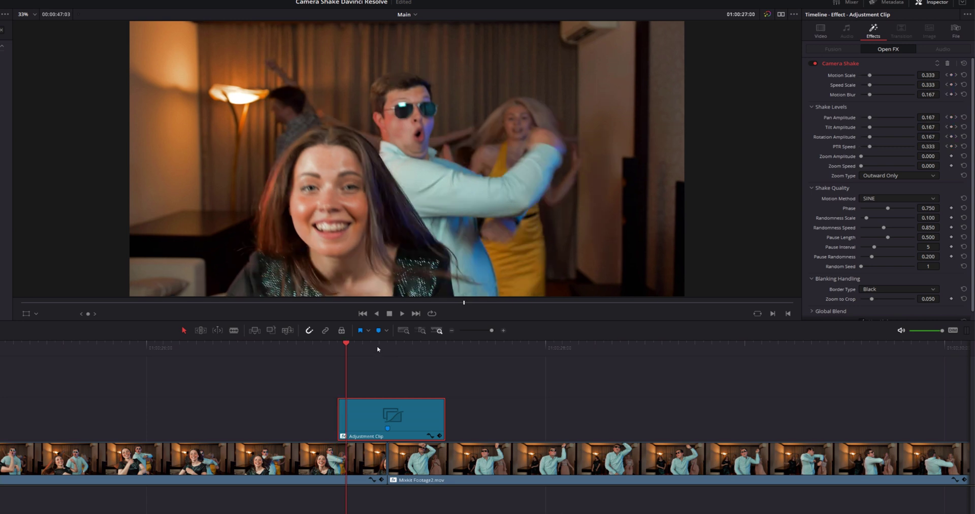
key(Right)
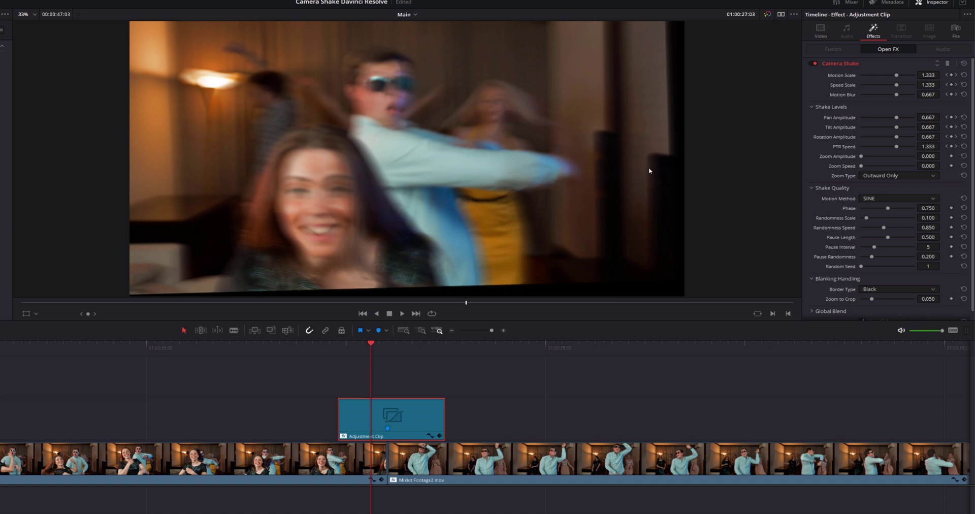
key(Right)
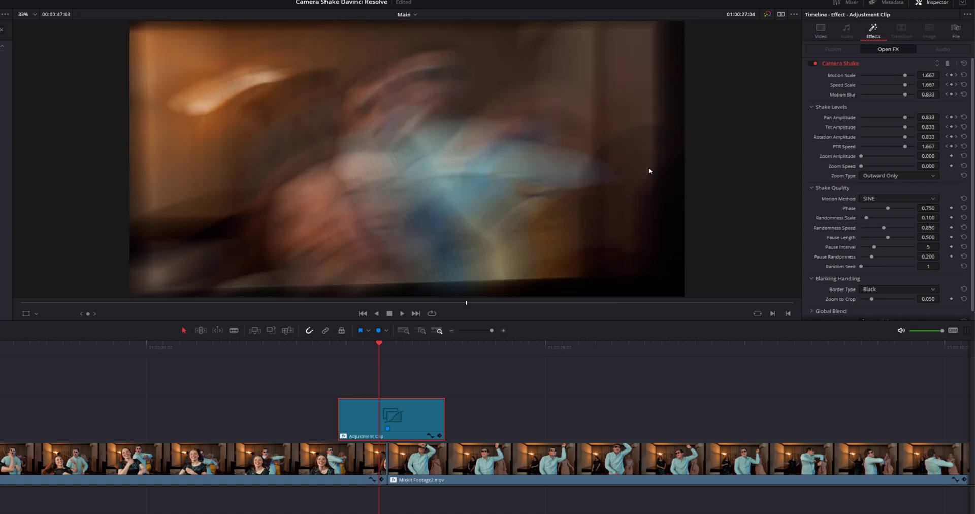
key(Right)
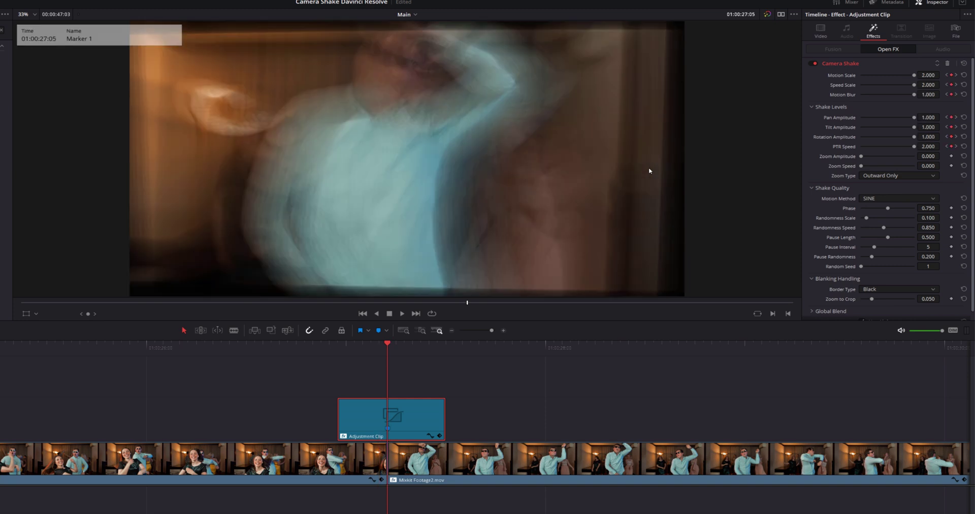
key(Left)
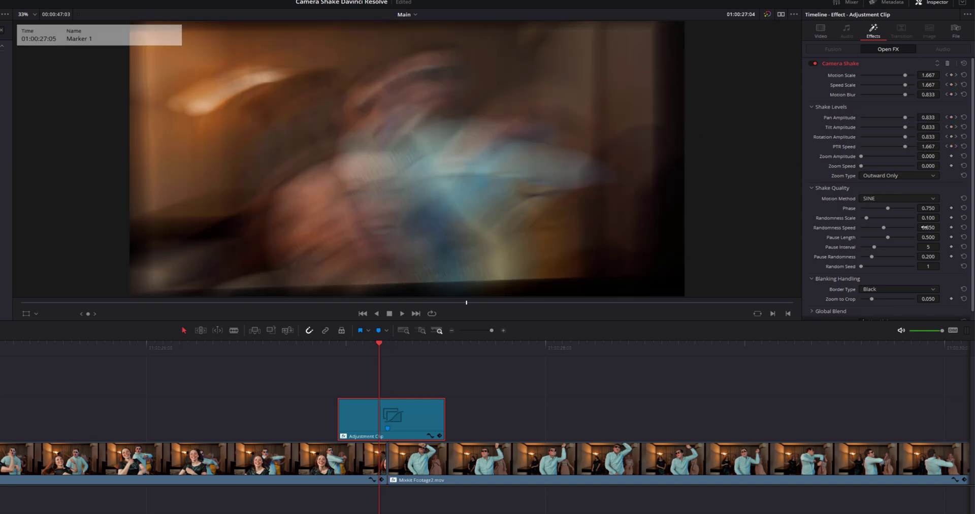
- Set Camera Shake's Blanking Handling Border Type to Reflect
scroll(903, 211, down, 1)
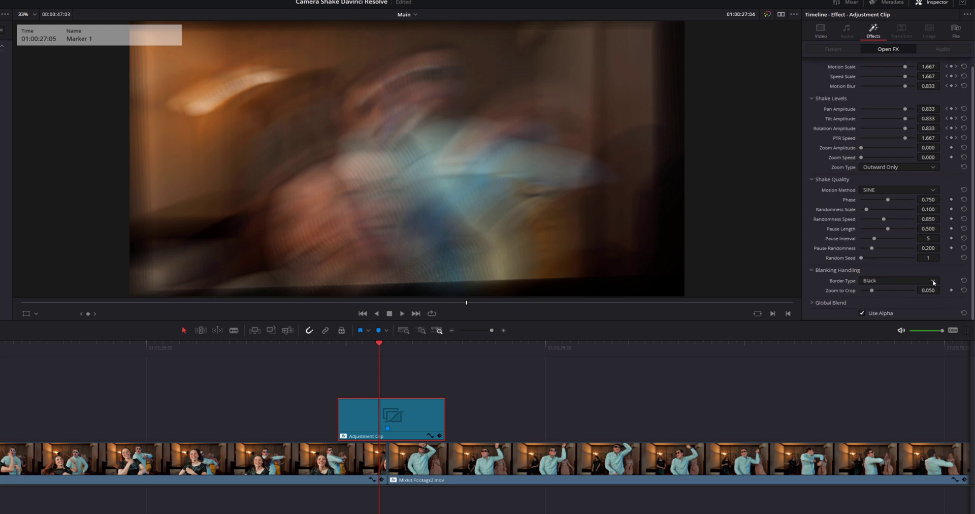
click(934, 282)
click(892, 307)
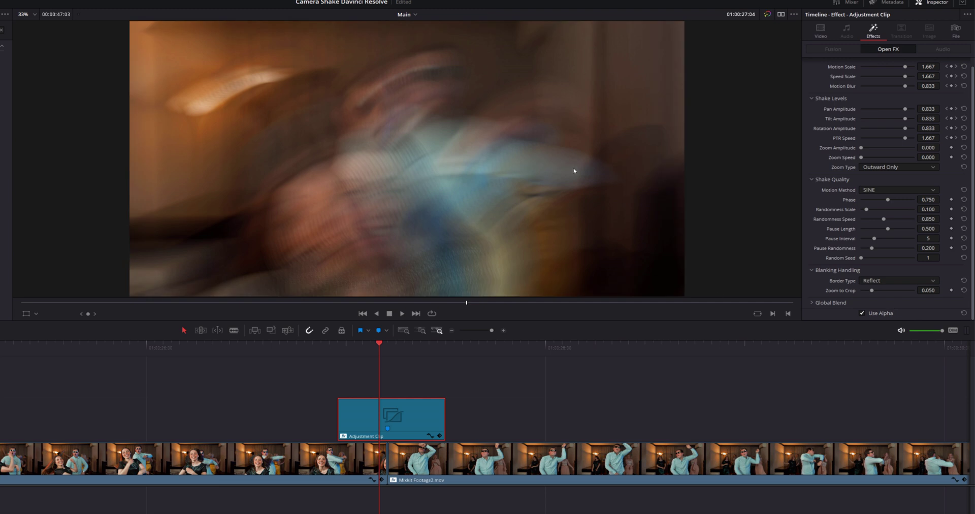